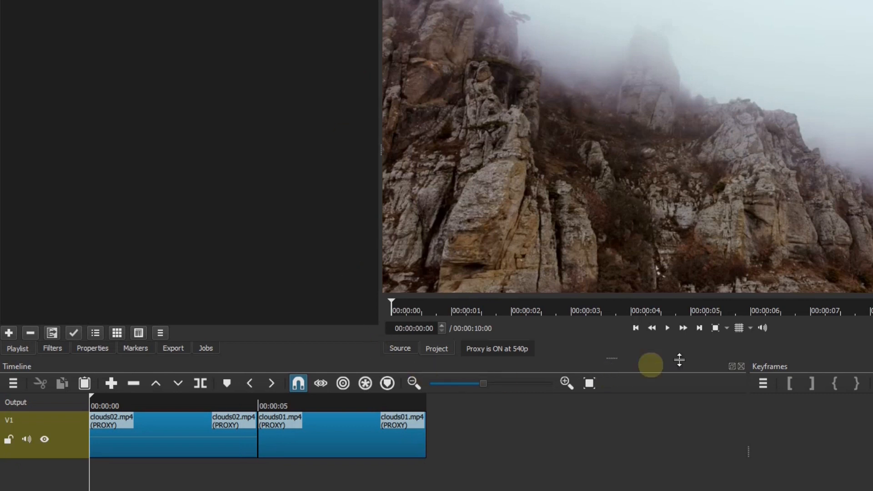
- Split the clouds02.mp4 clip at 00:00:04:12, shortly before the junction with clouds01.mp4
click(699, 328)
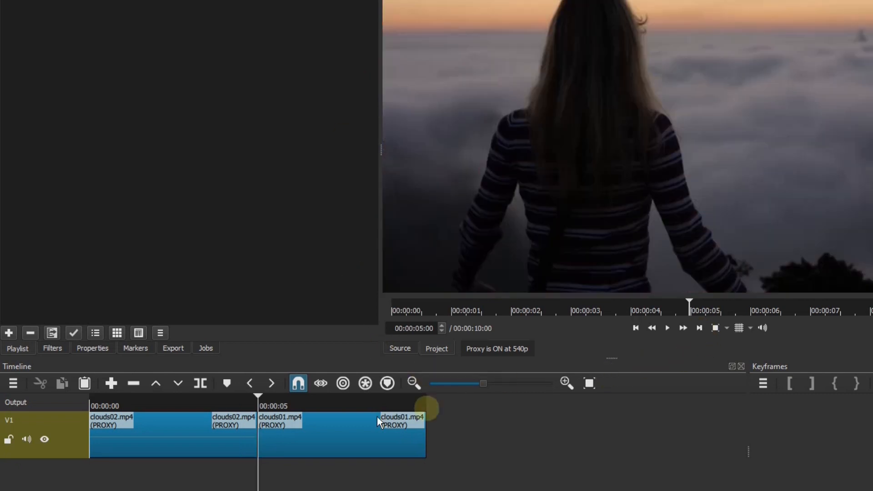
click(442, 332)
click(443, 332)
click(443, 332)
click(443, 331)
click(443, 332)
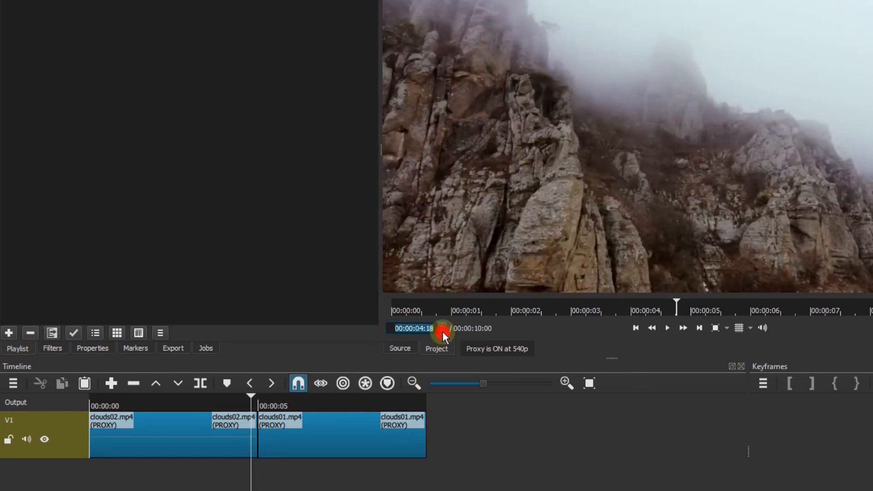
click(443, 332)
click(443, 331)
click(443, 331)
click(443, 331)
click(443, 332)
click(443, 332)
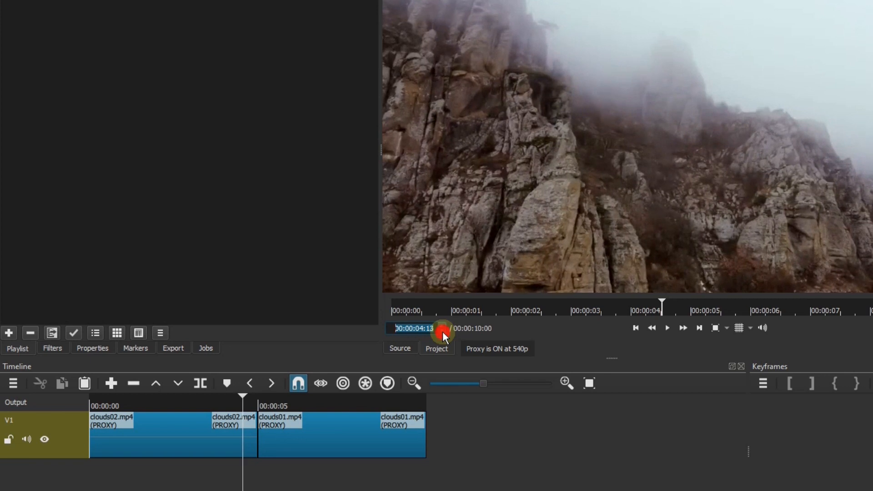
click(443, 332)
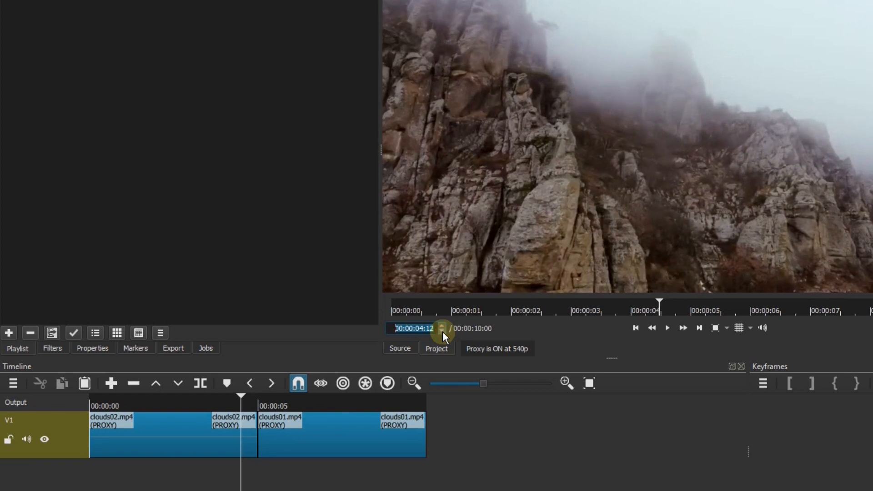
click(195, 437)
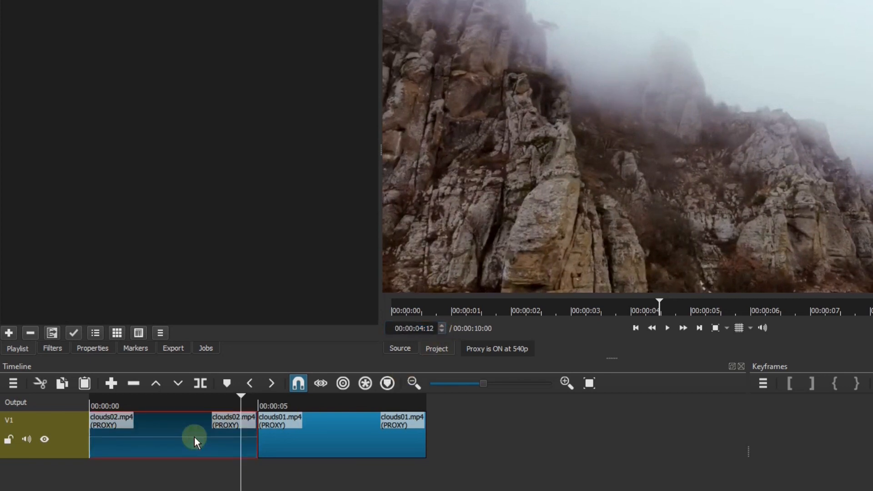
click(202, 384)
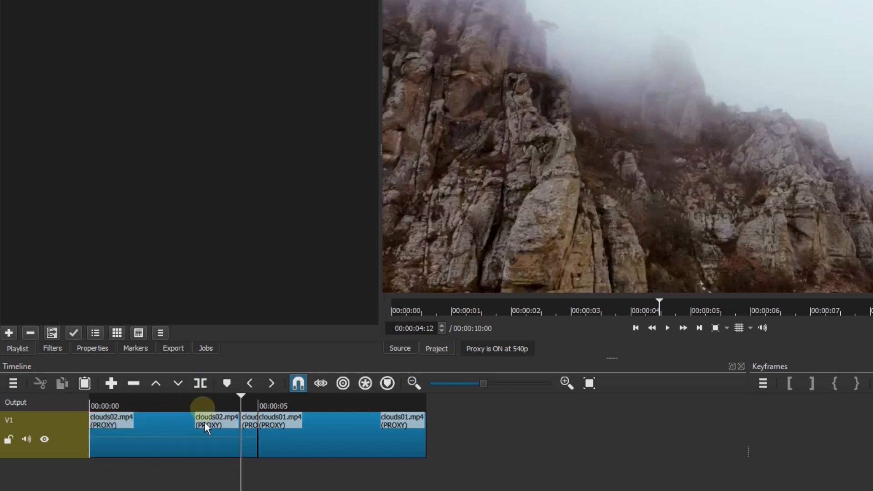
- Split the clouds01.mp4 clip at 00:00:05:12, shortly after the junction between the two clips
click(699, 330)
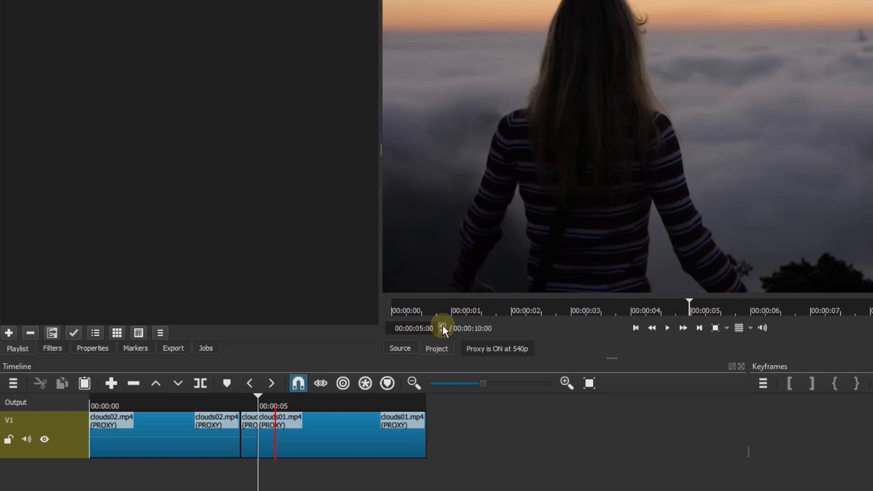
click(442, 327)
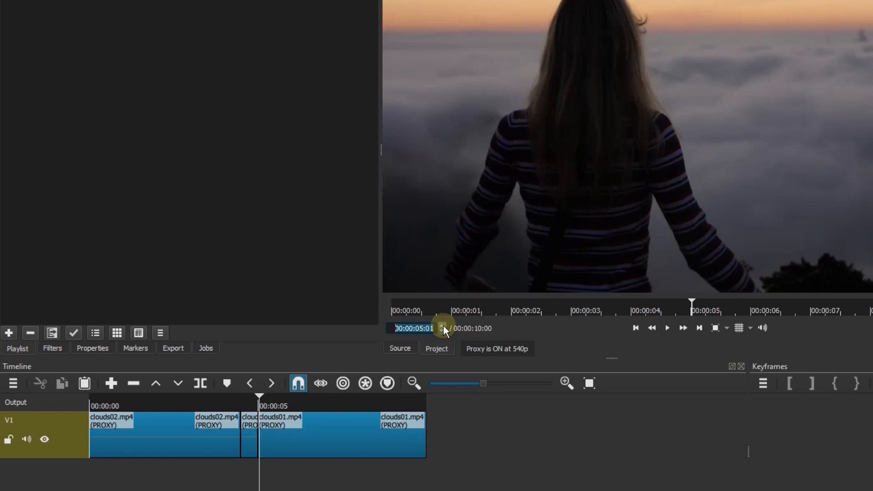
click(442, 327)
click(442, 327)
click(442, 326)
click(442, 327)
click(443, 326)
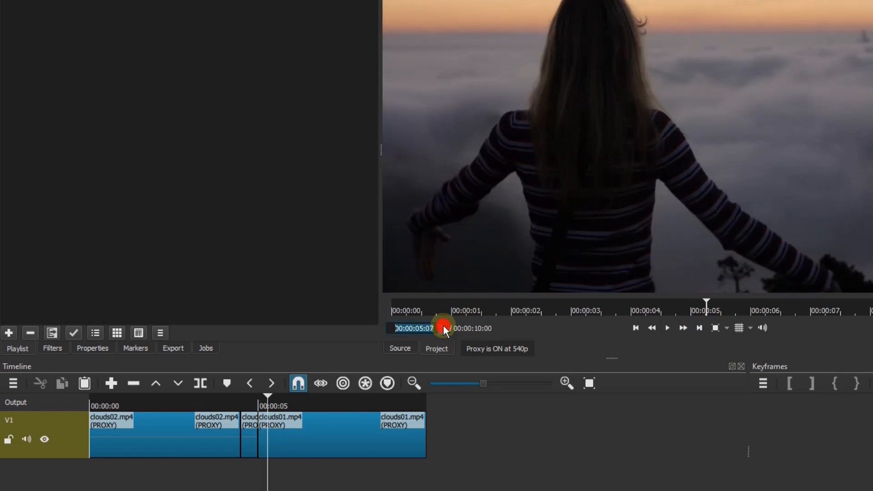
click(443, 326)
click(442, 326)
click(443, 326)
click(443, 326)
click(443, 326)
click(443, 326)
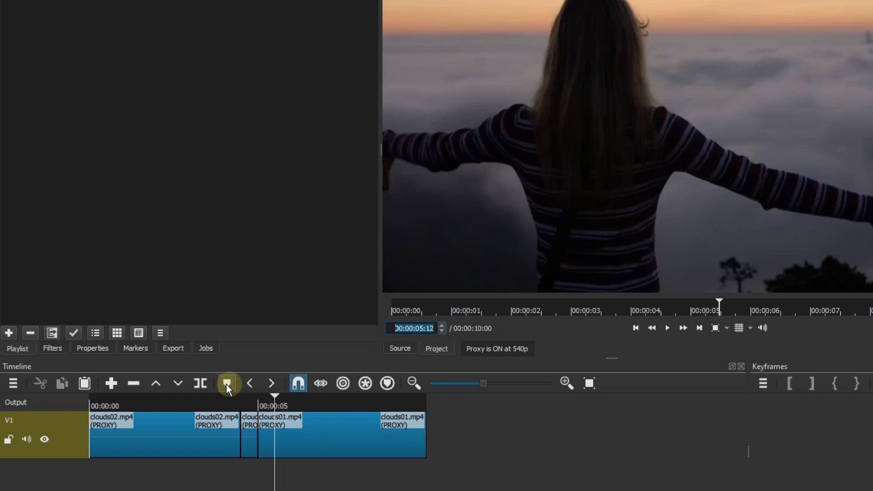
click(302, 430)
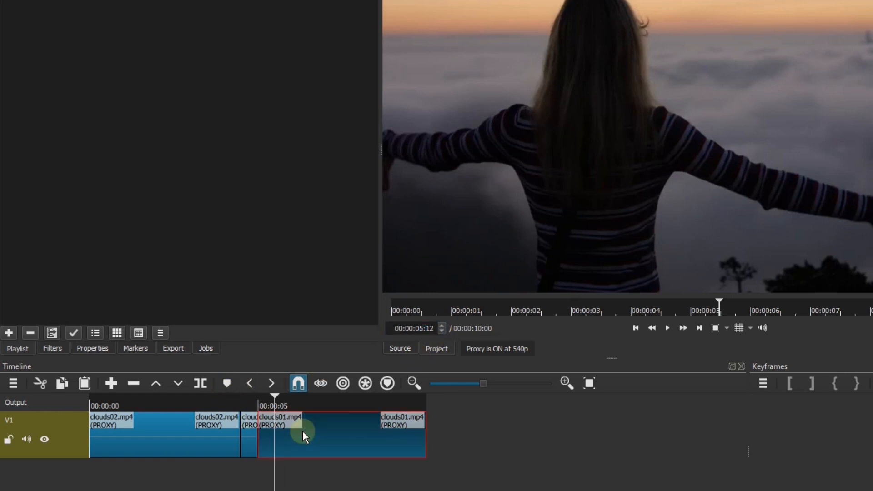
click(200, 384)
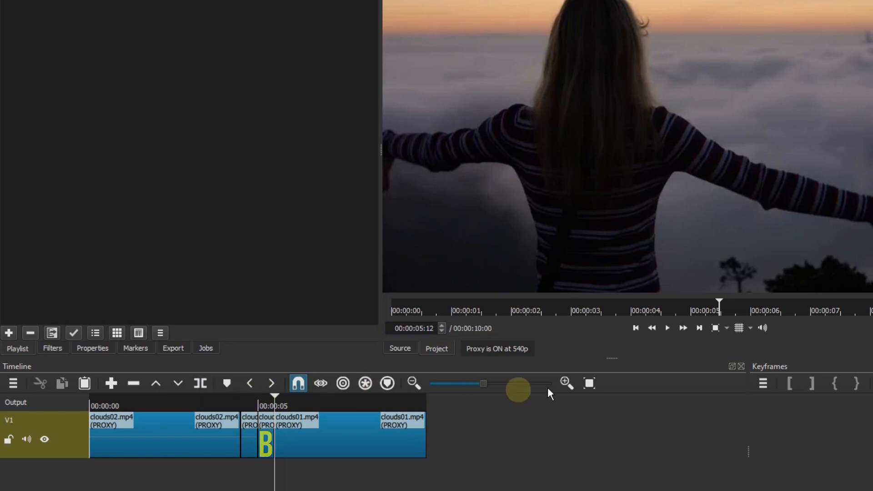
- Place the playhead at 00:00:04:13, one frame after the cut in clouds02.mp4
click(564, 383)
click(564, 382)
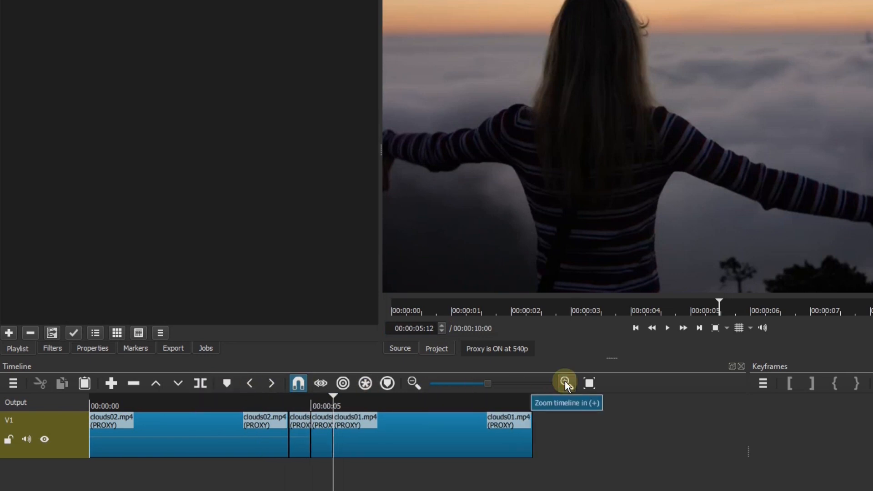
click(565, 382)
click(565, 382)
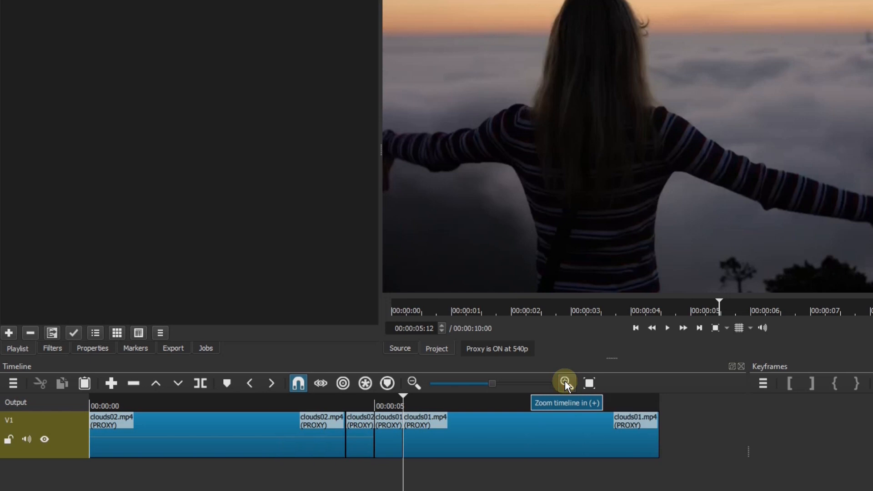
click(635, 330)
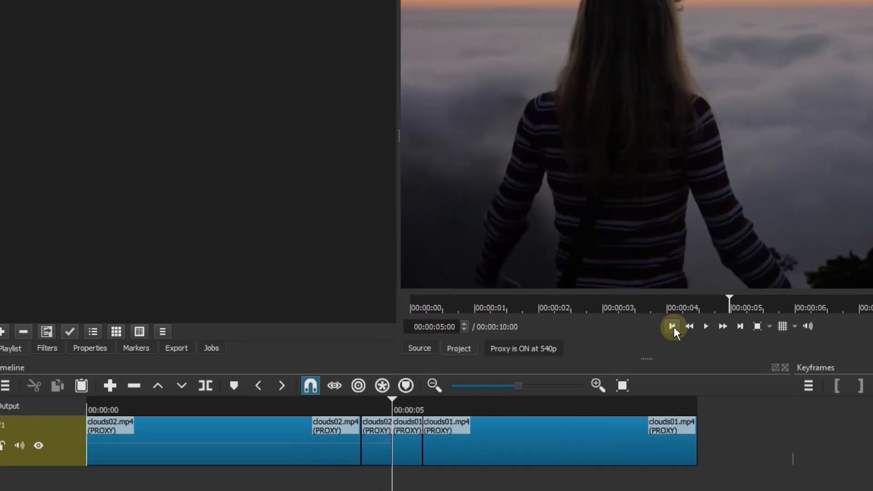
click(635, 330)
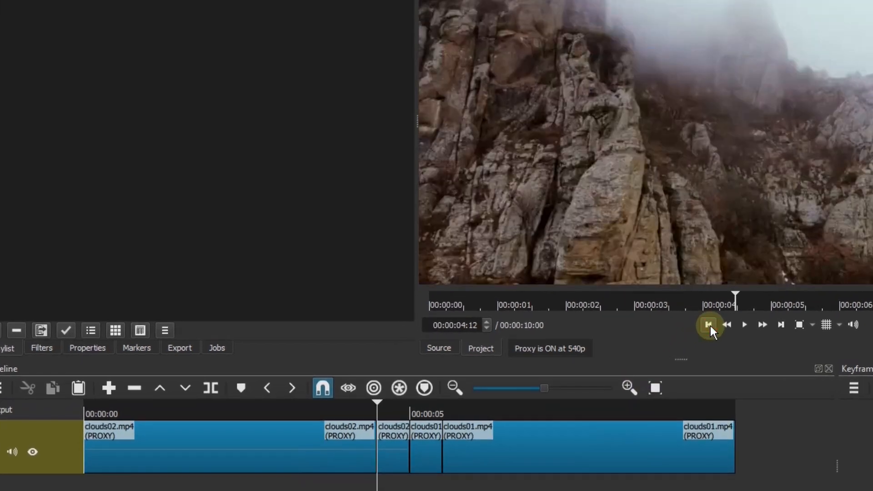
click(487, 322)
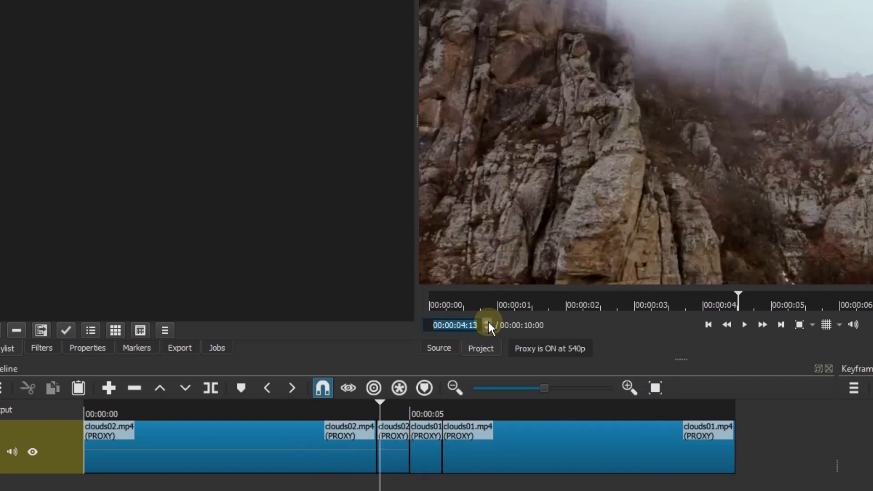
- Overlap the short clouds01.mp4 piece onto the short clouds02.mp4 piece up to the playhead to form a transition, and remove the leftover gap
click(630, 386)
click(630, 386)
click(631, 384)
click(631, 385)
click(630, 384)
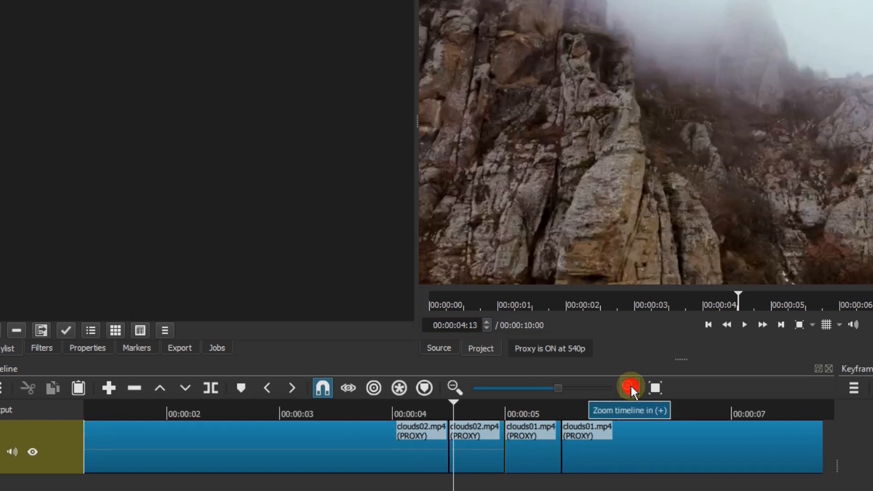
click(631, 387)
click(631, 386)
click(632, 386)
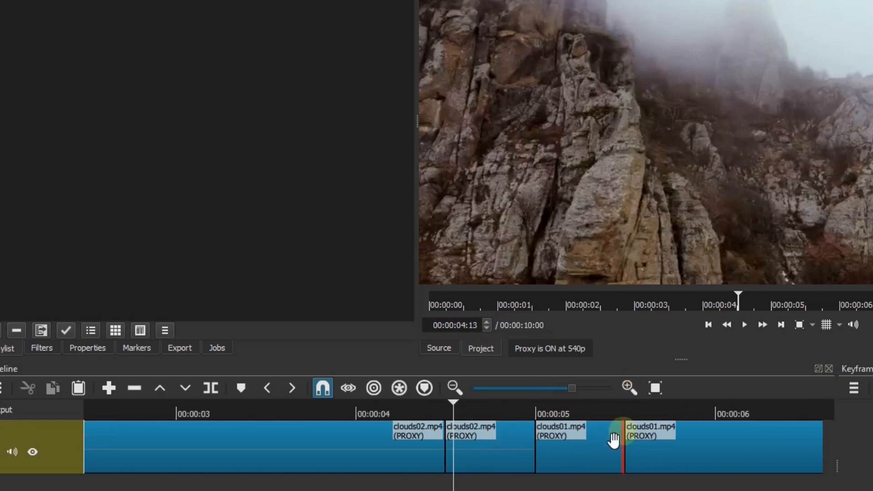
click(583, 444)
drag(594, 447, 505, 490)
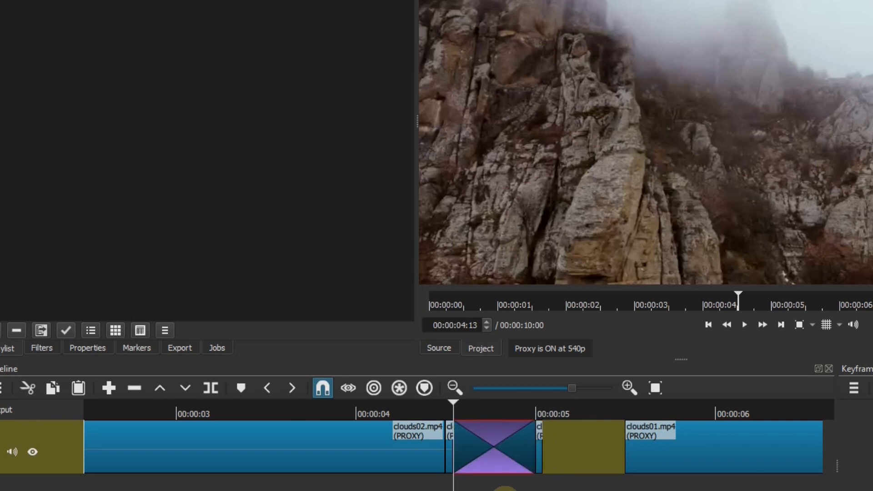
right_click(572, 451)
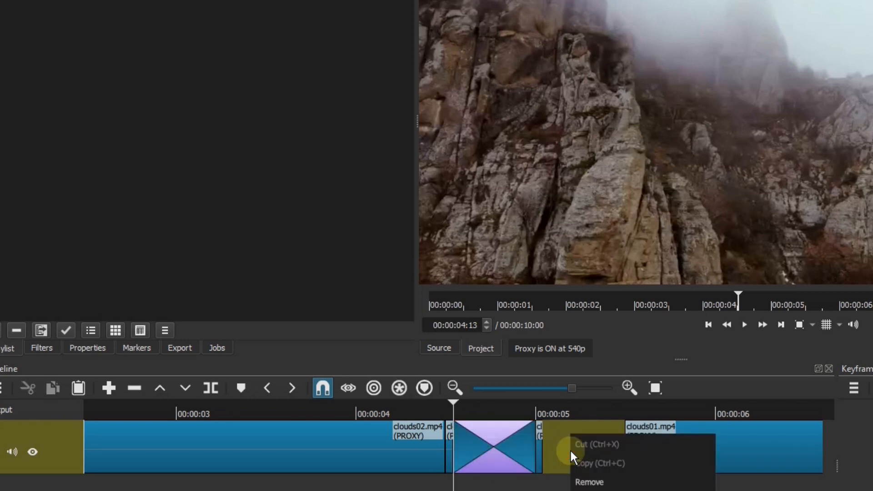
click(584, 480)
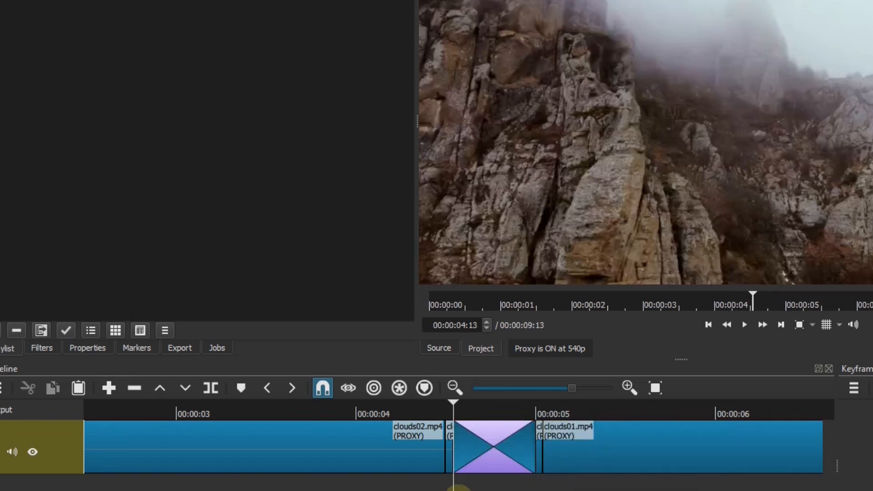
- Add the Size, Position & Rotate and No Sync video filters to the transition
click(492, 444)
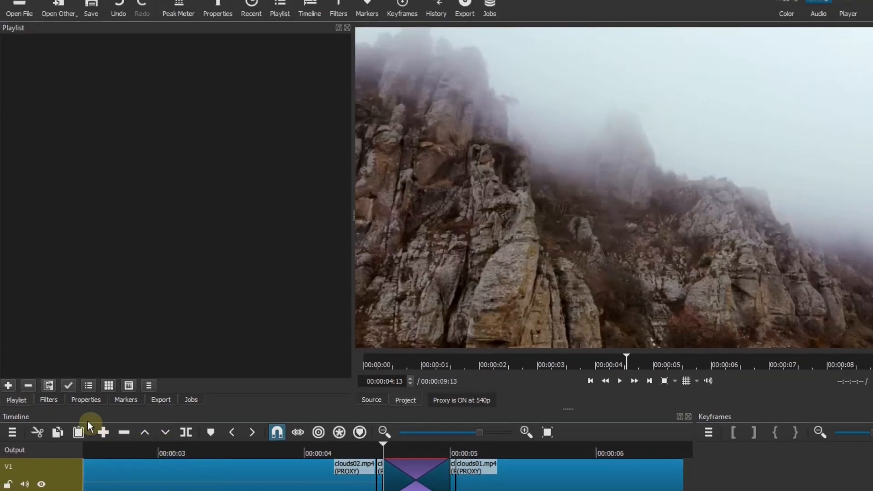
click(41, 348)
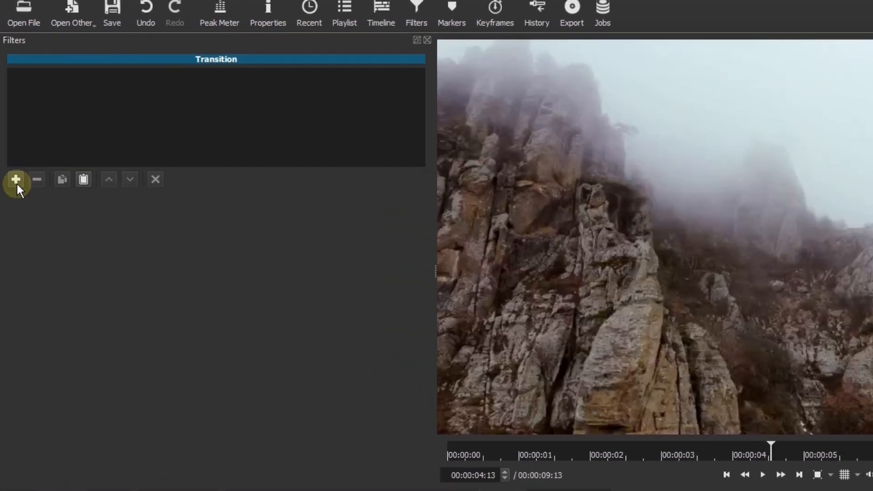
click(13, 140)
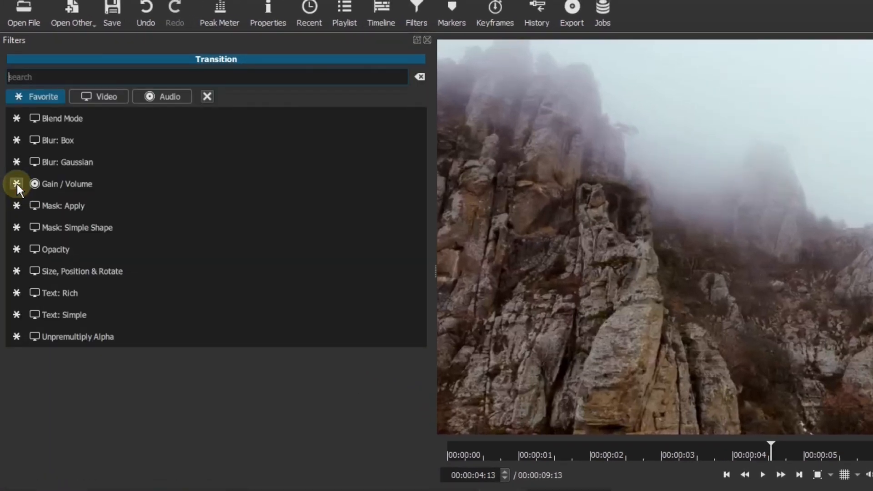
click(95, 276)
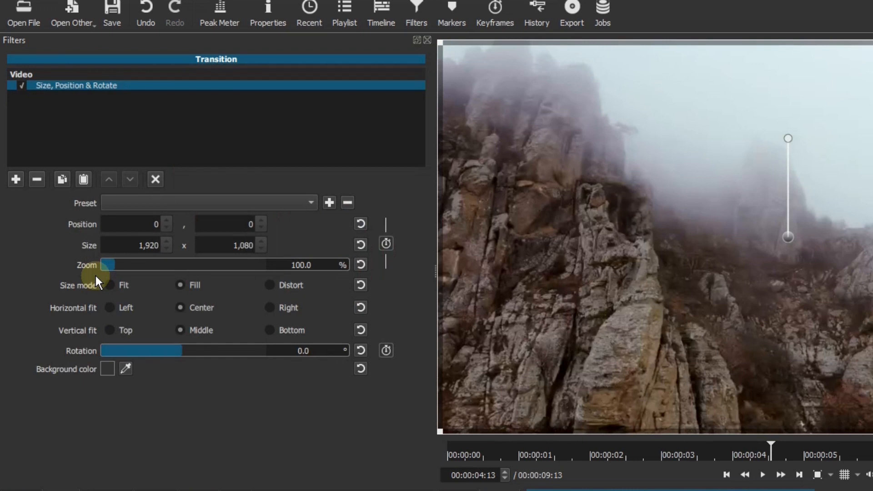
click(16, 179)
text(no)
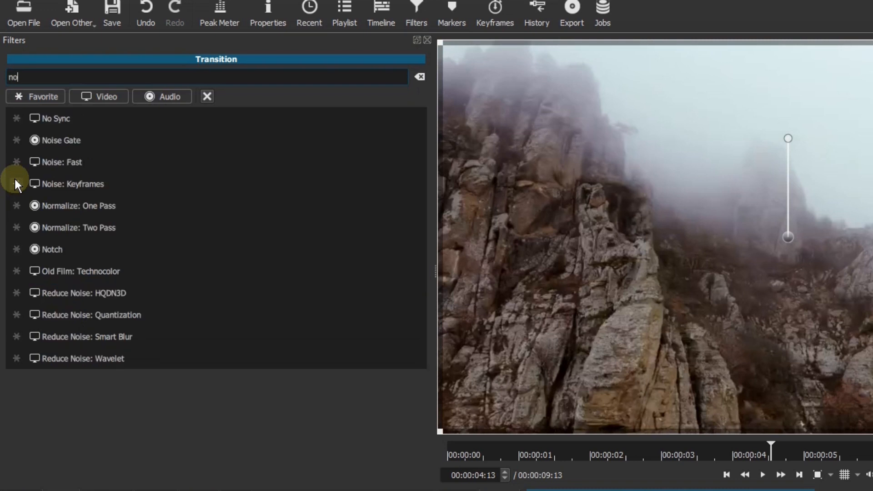
click(57, 116)
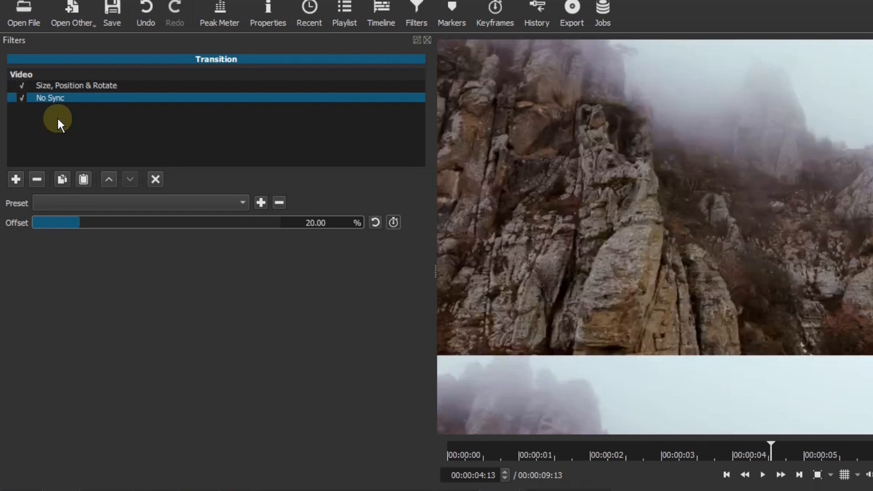
- Add a second Size, Position & Rotate filter and a Blur: Box filter to the transition
click(16, 179)
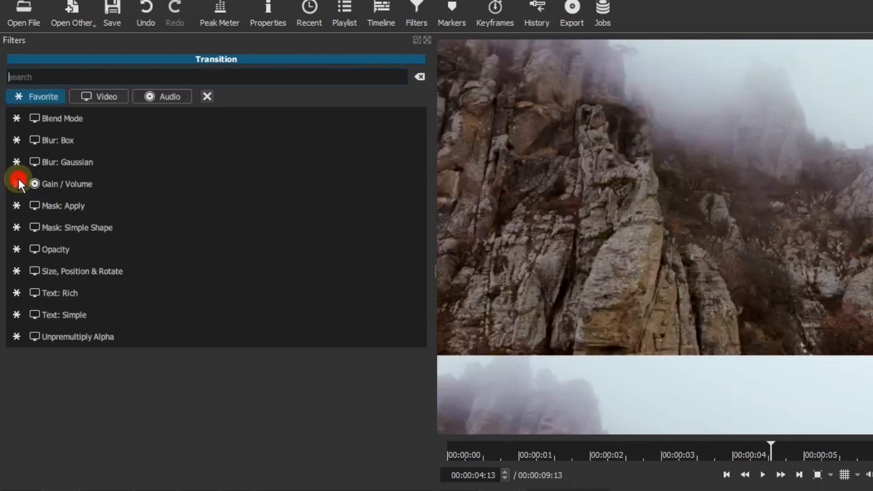
click(96, 272)
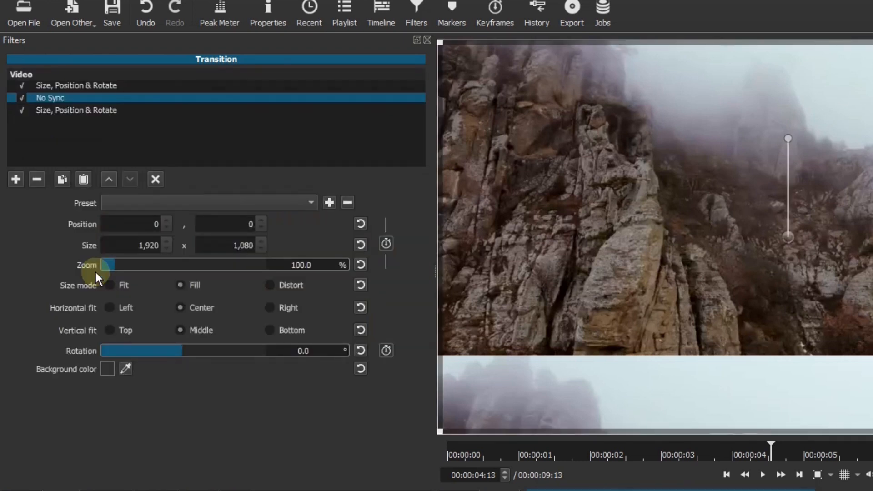
click(18, 178)
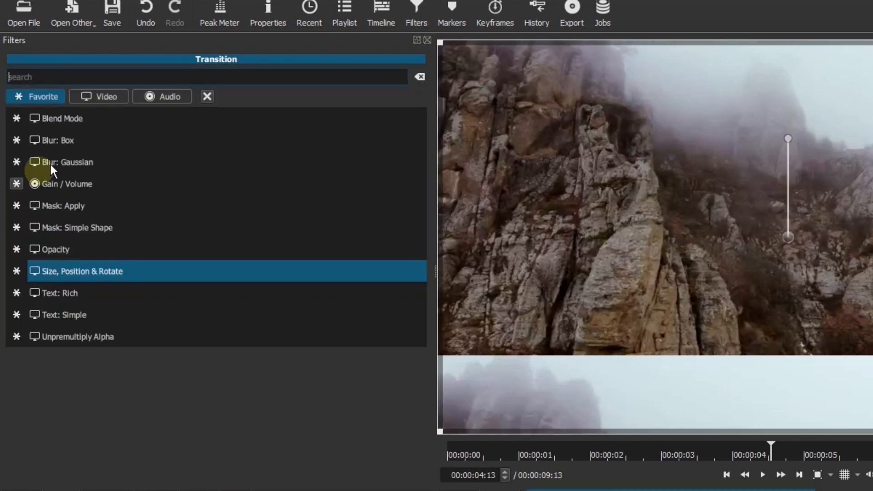
click(75, 141)
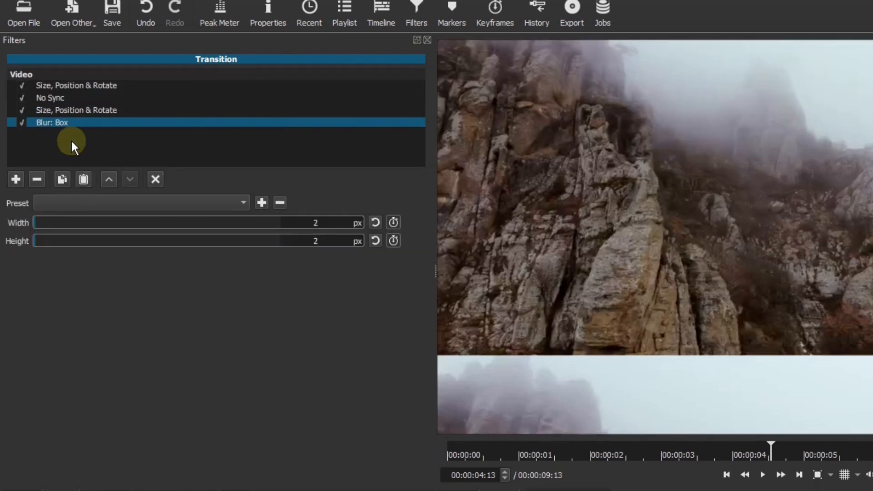
- Disable both Size, Position & Rotate filters and the Blur: Box filter, leaving only No Sync enabled
click(21, 84)
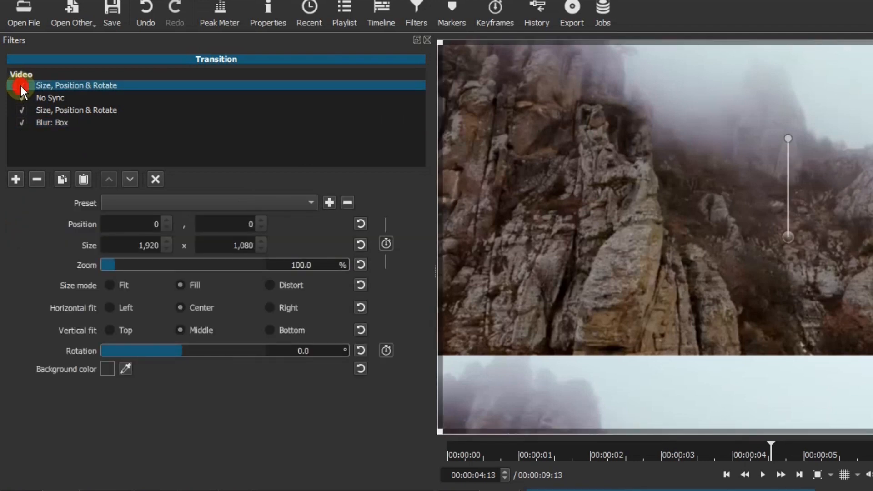
click(20, 110)
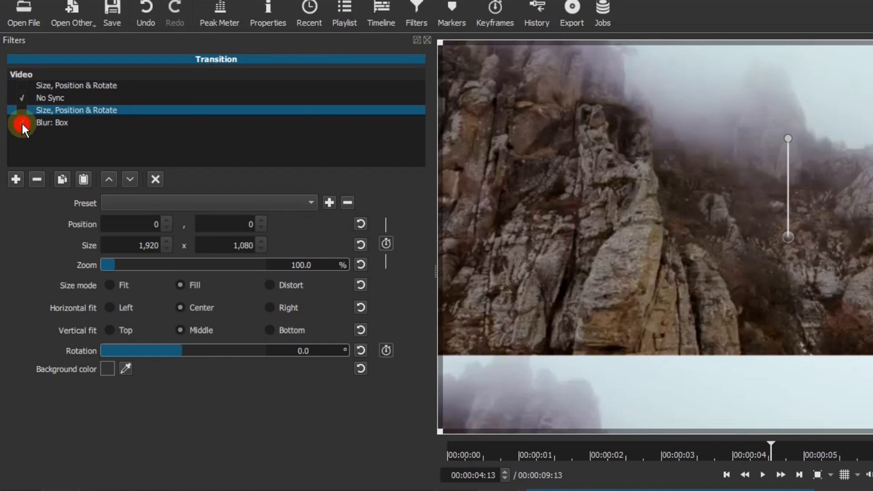
click(21, 122)
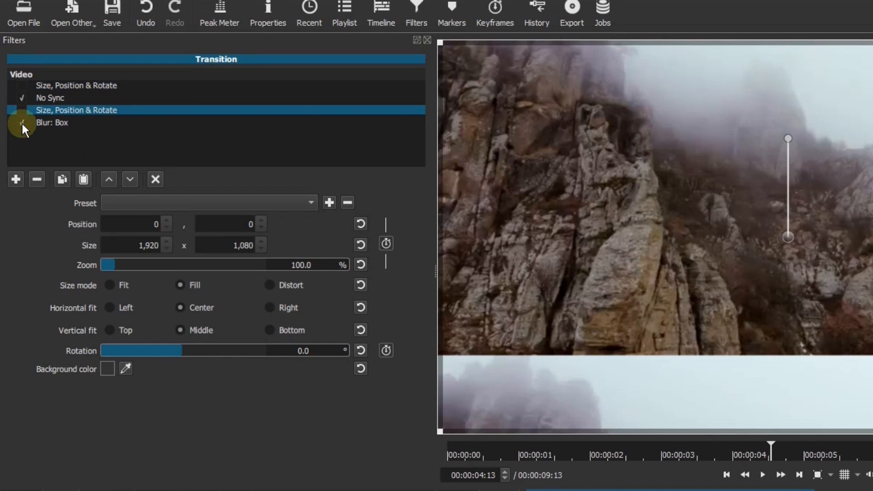
- Set the offset of the transition's No Sync filter to about 25.4%
click(61, 97)
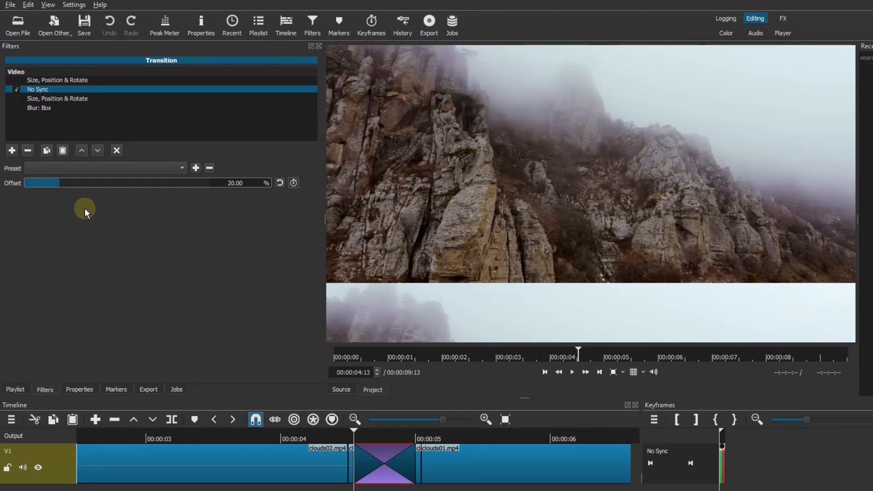
mouse_move(62, 184)
mouse_down()
mouse_move(190, 182)
mouse_move(71, 184)
mouse_move(71, 192)
mouse_up()
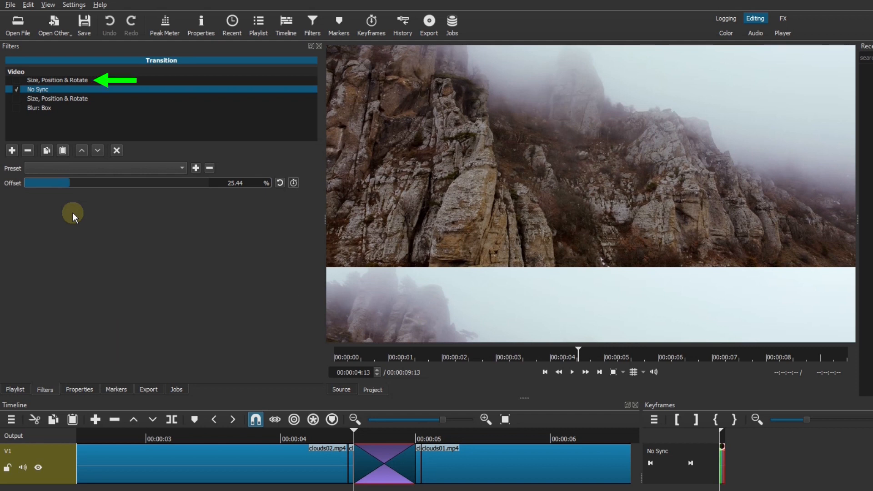
- Enable the first Size, Position & Rotate filter on the transition and rotate the frame to 270°
click(17, 81)
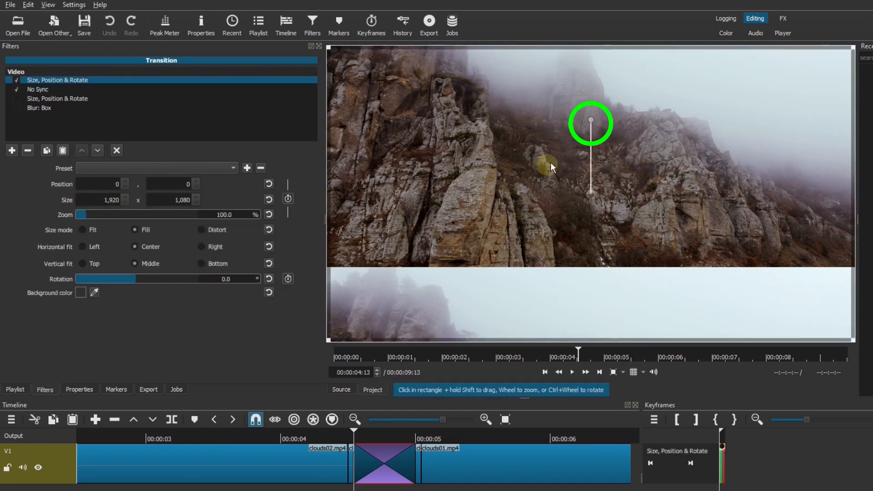
drag(591, 122, 523, 198)
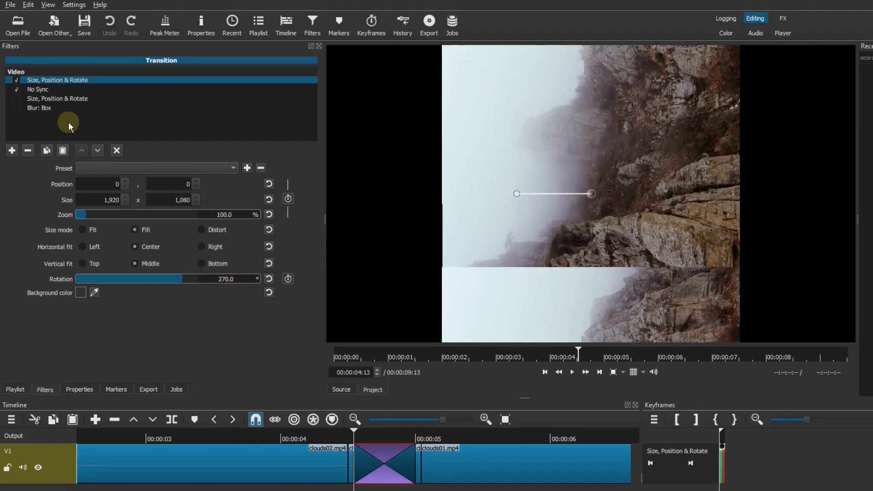
- Sweep the No Sync filter's offset to preview the vertical shift, ending at 0%
click(42, 89)
drag(64, 182, 160, 181)
drag(32, 182, 21, 179)
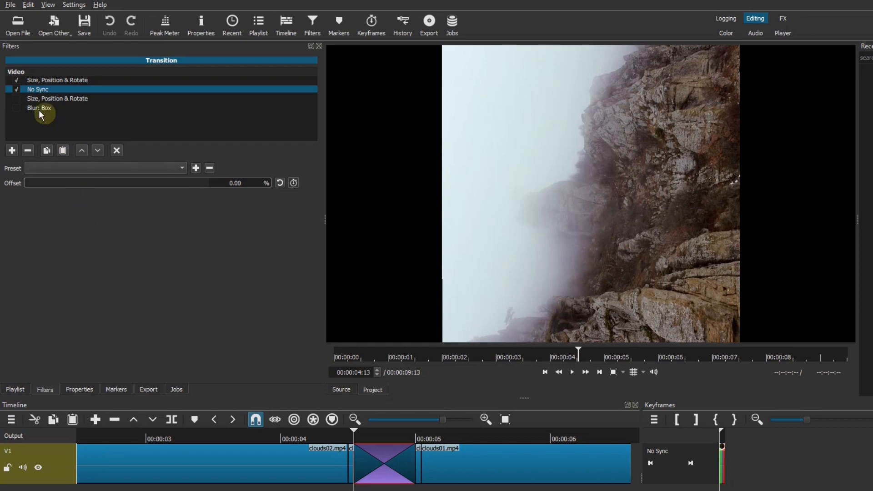
- Enable the second Size, Position & Rotate filter and rotate its frame to 90°
click(18, 99)
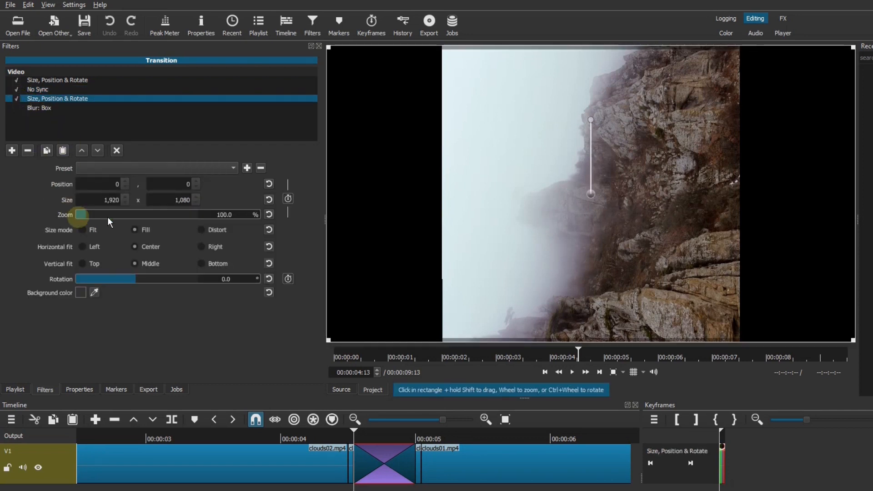
drag(590, 120, 672, 195)
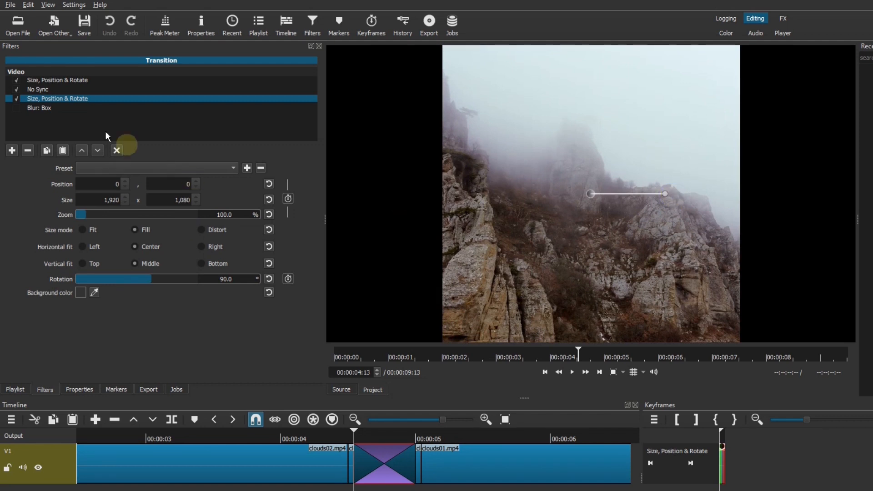
- Preview the horizontal shift by raising the No Sync filter's offset to about 64%
click(44, 90)
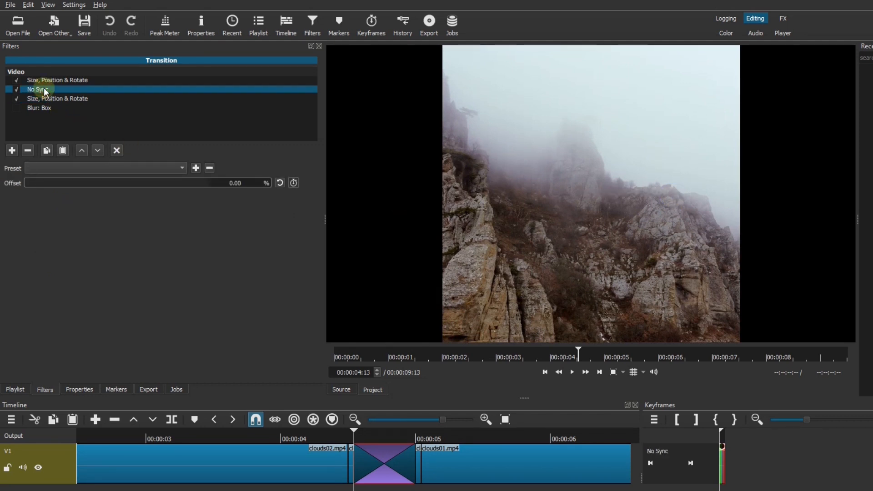
drag(50, 182, 144, 184)
click(144, 184)
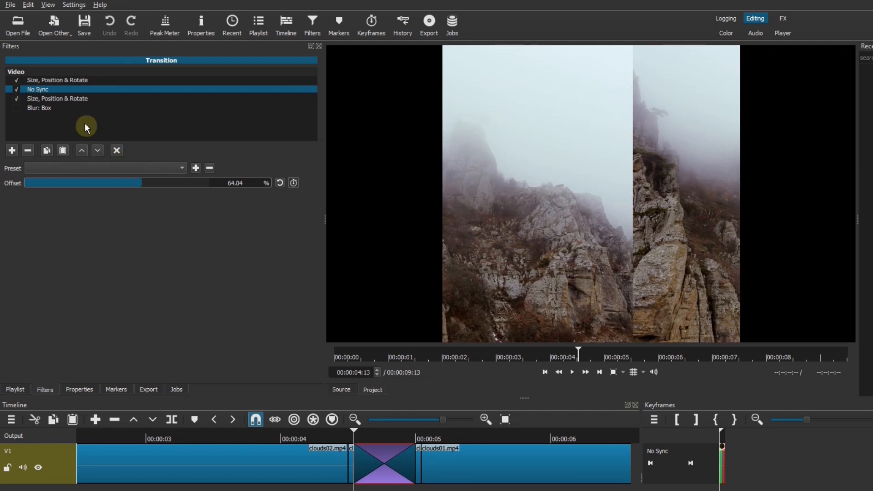
- Set the second Size, Position & Rotate filter's size mode to Distort and its width to 3800 px
click(75, 99)
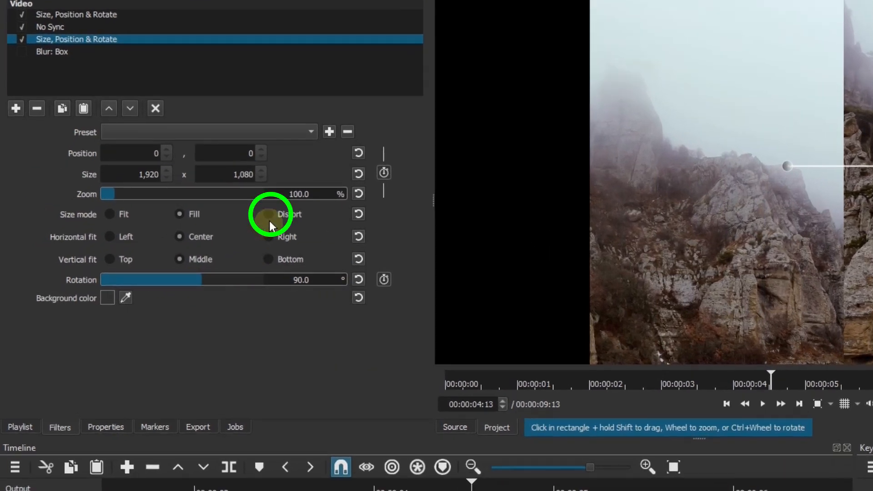
click(268, 214)
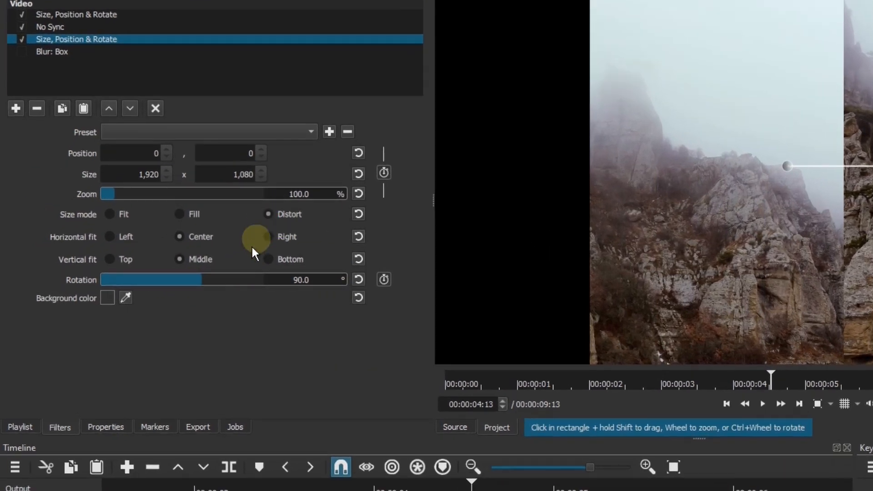
click(131, 175)
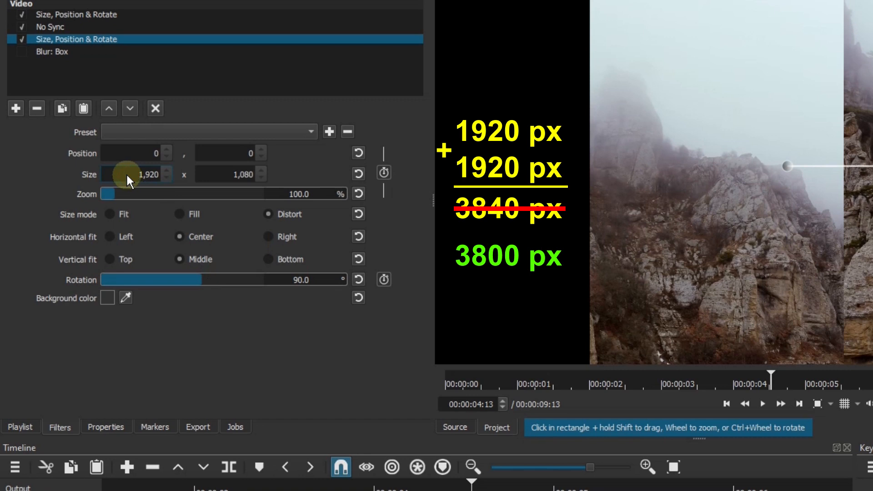
drag(127, 174, 161, 175)
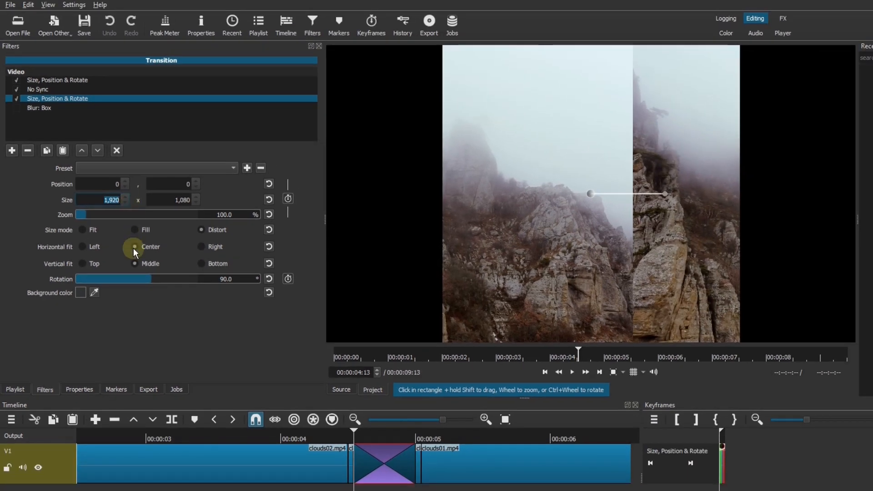
text(38)
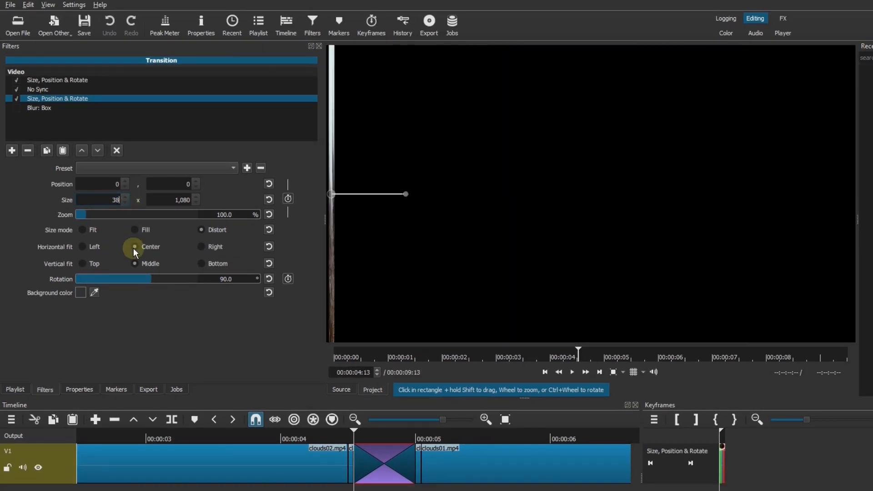
text(00)
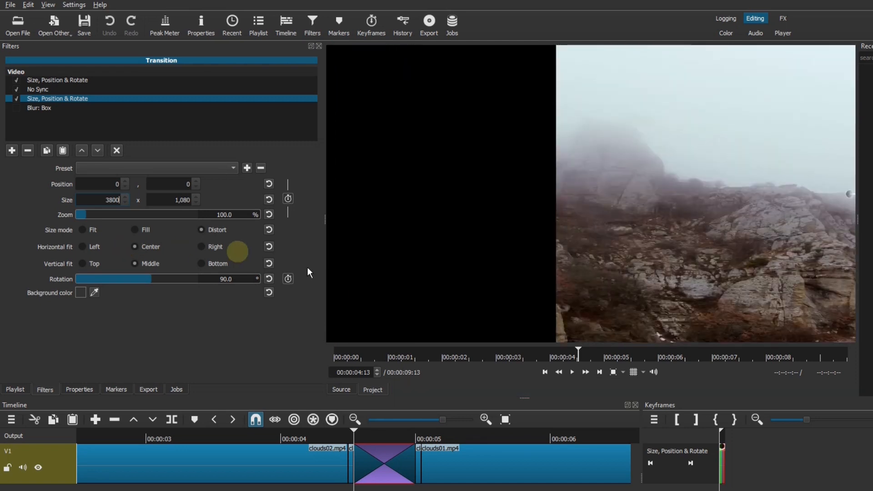
- Show the preview grid and centre the widened frame on it at position -940, 0
click(633, 372)
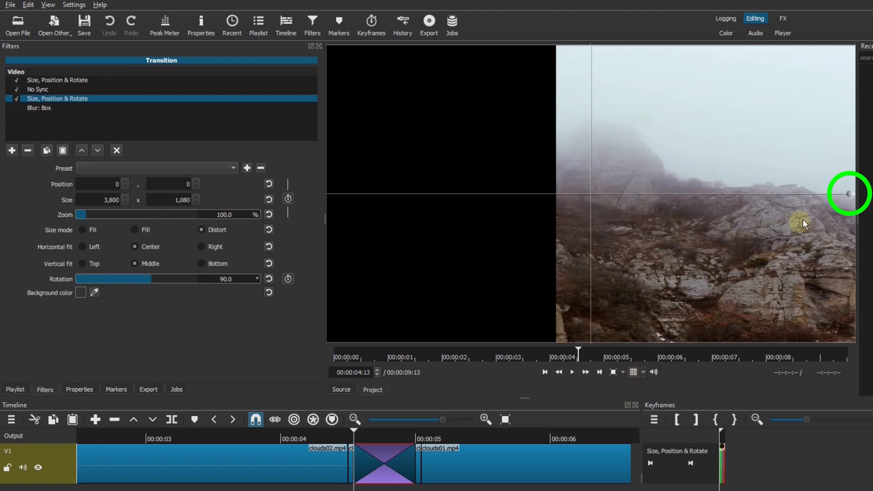
drag(848, 194, 582, 196)
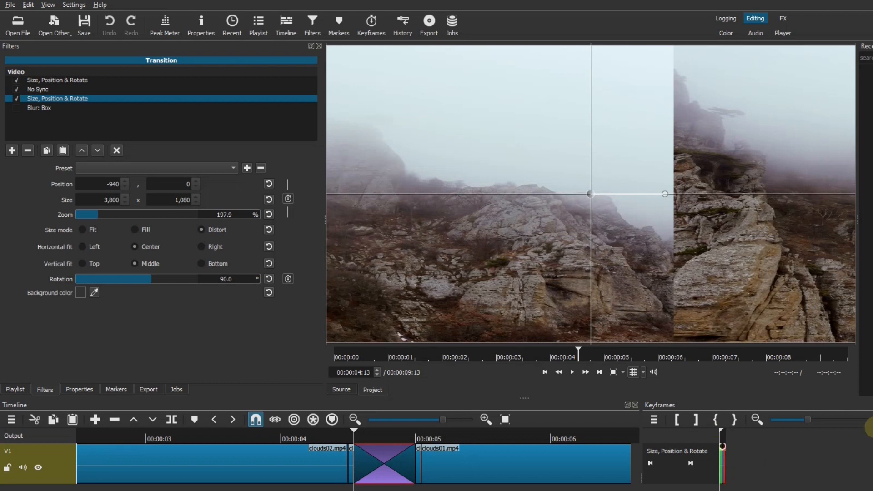
- Keyframe the transition's No Sync offset from 0% at its first frame to 100% at 00:00:04:23
click(866, 419)
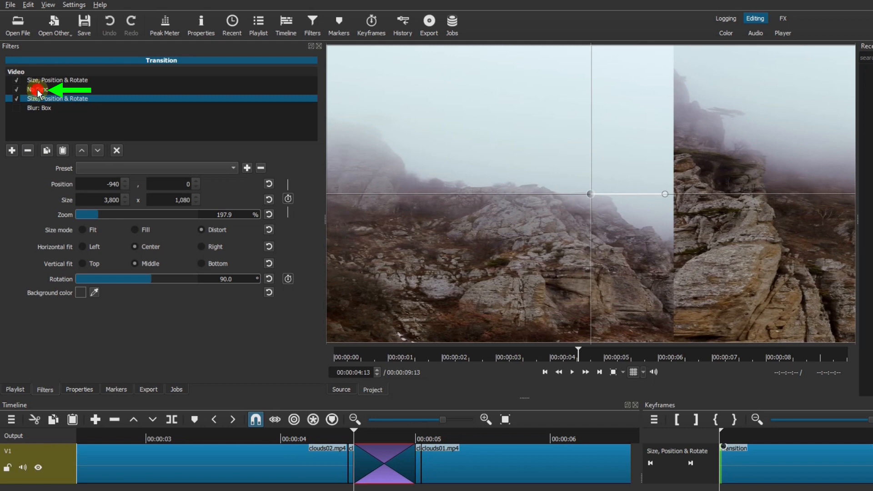
click(37, 89)
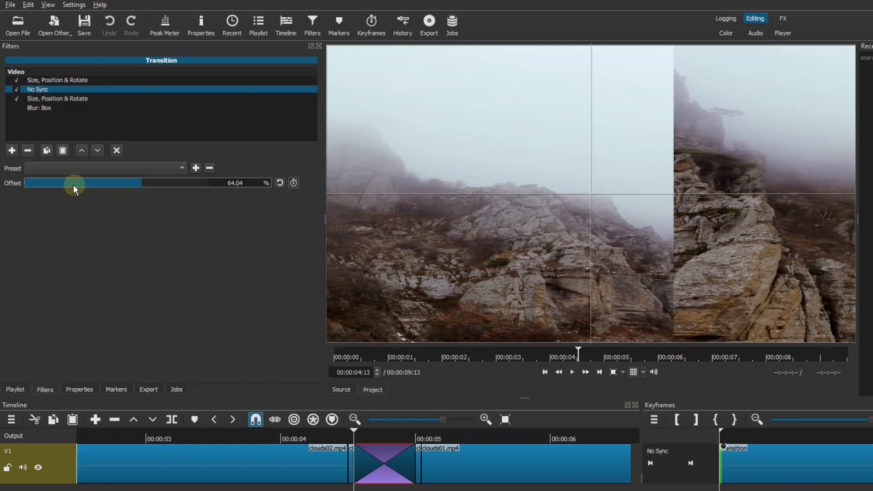
drag(55, 185, 11, 189)
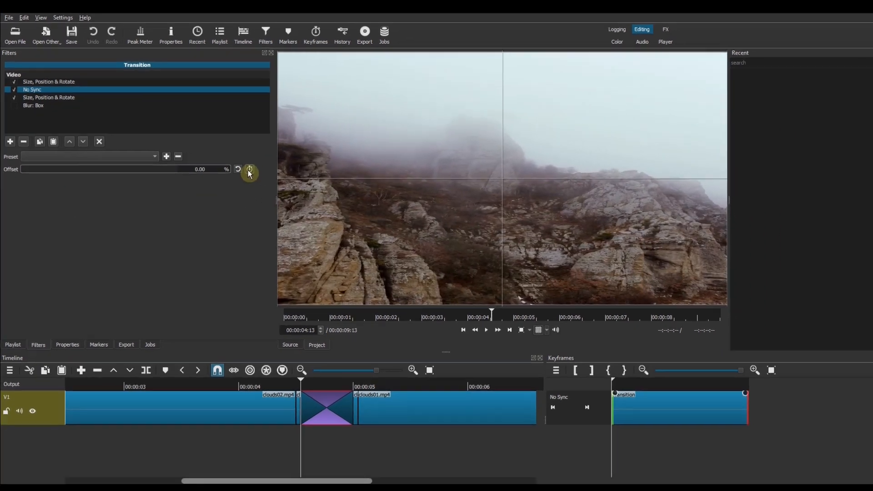
click(293, 183)
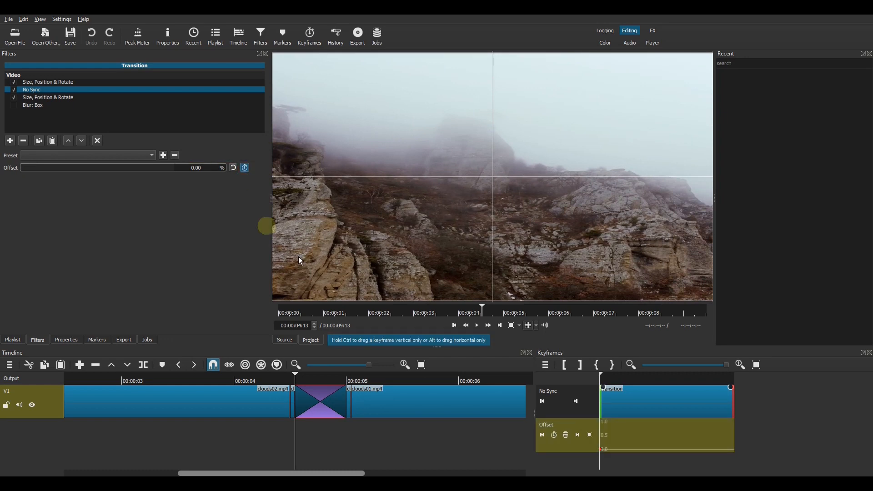
click(579, 403)
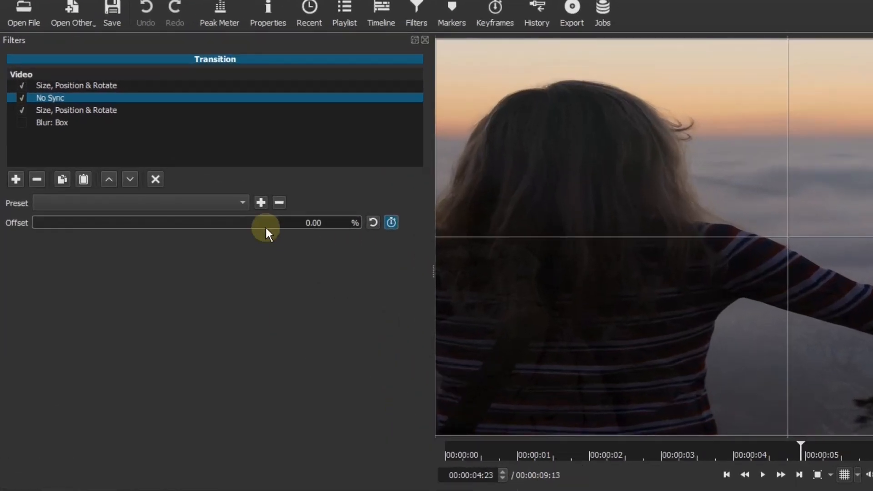
drag(265, 229, 360, 230)
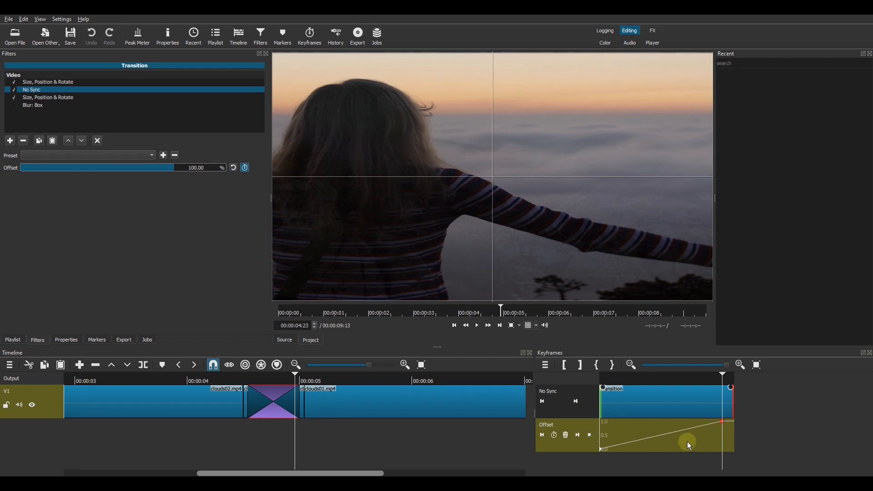
- Step through the transition frame by frame from 00:00:04:13 to examine the horizontal sliding motion
click(454, 325)
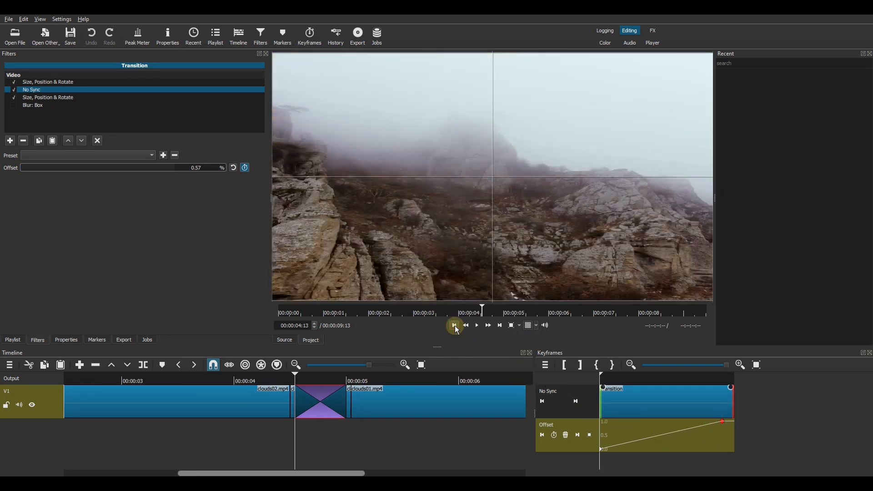
click(315, 323)
click(314, 324)
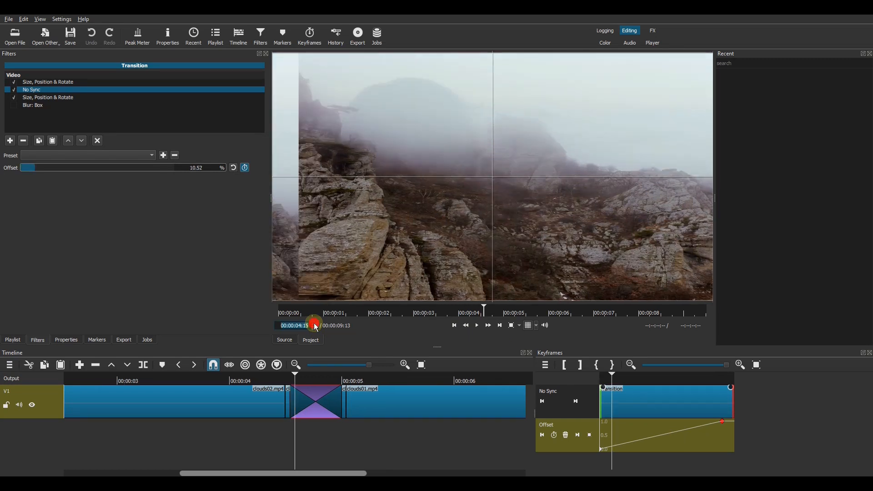
click(314, 323)
click(315, 324)
click(315, 323)
click(315, 323)
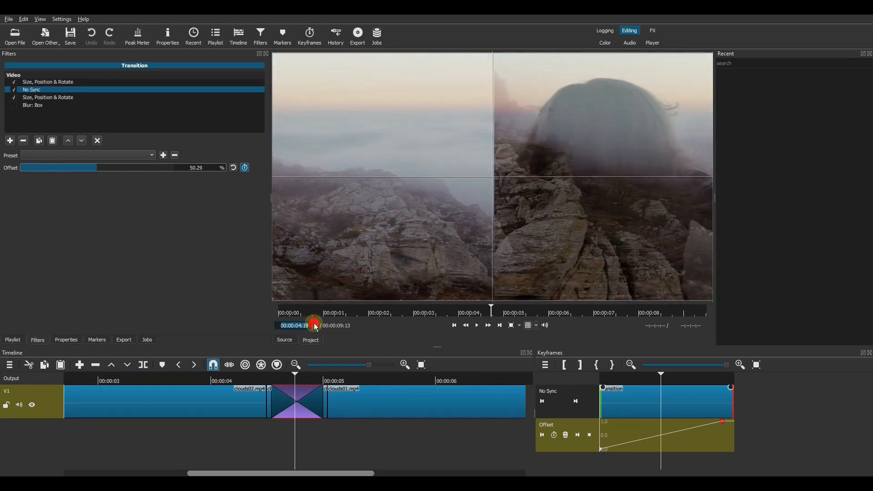
click(315, 324)
click(315, 323)
click(315, 323)
click(315, 323)
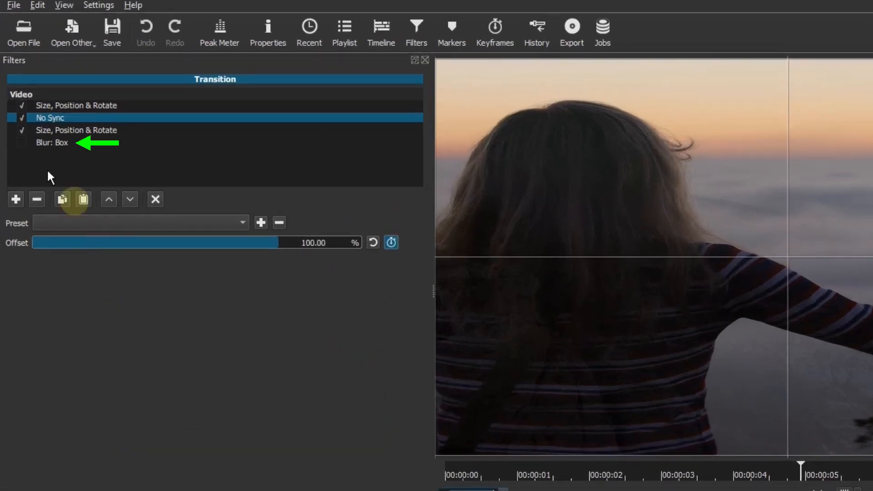
- Enable the Blur: Box filter on the transition with a height of 0 px and a width of 99 px
click(42, 142)
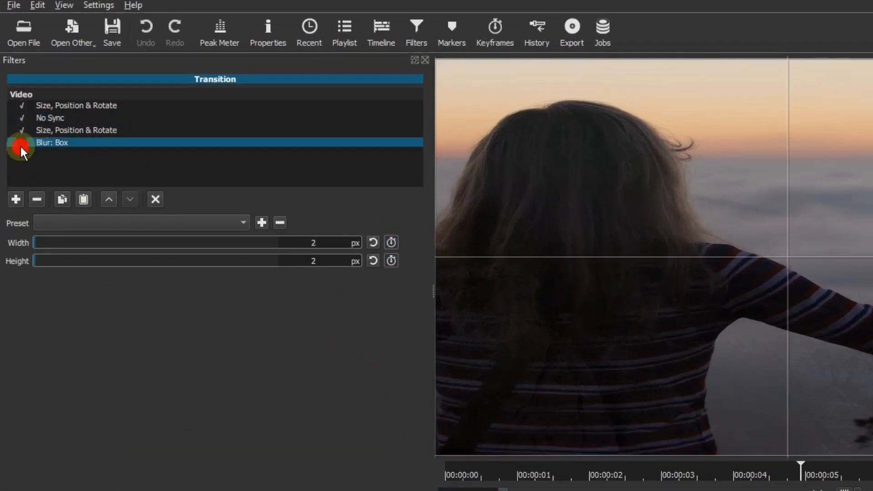
click(20, 144)
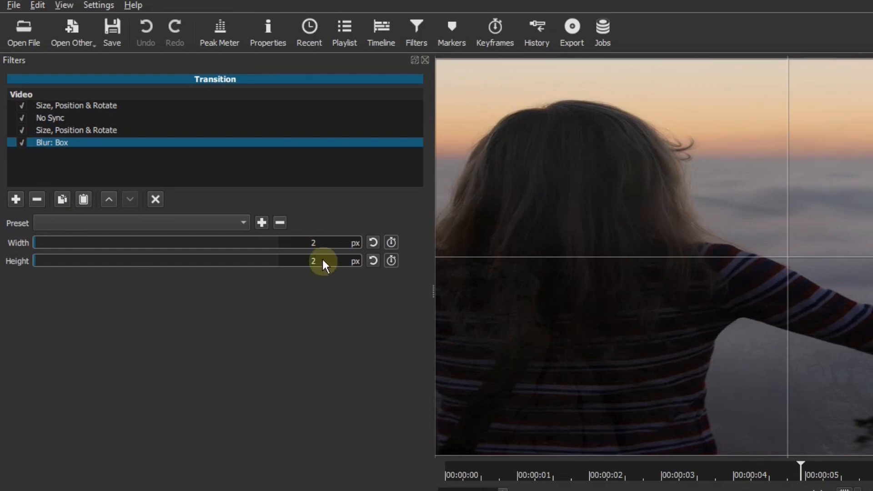
scroll(323, 260, down, 1)
scroll(322, 260, down, 1)
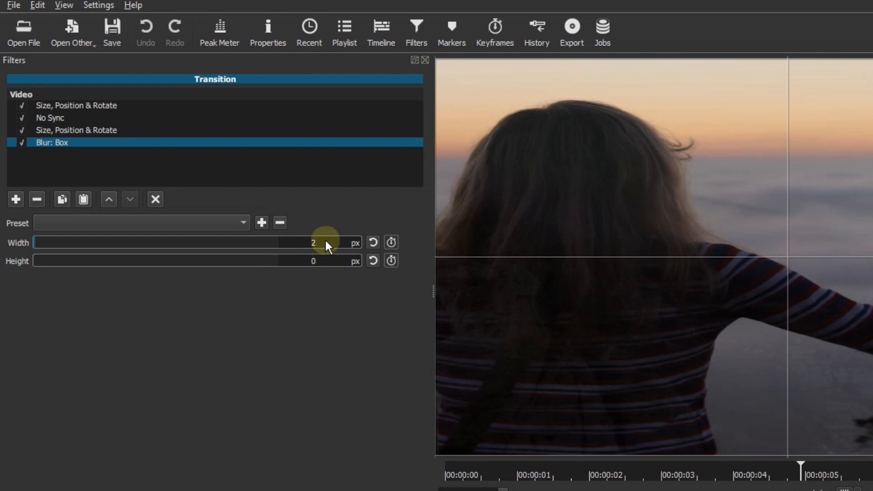
double_click(326, 241)
text(99)
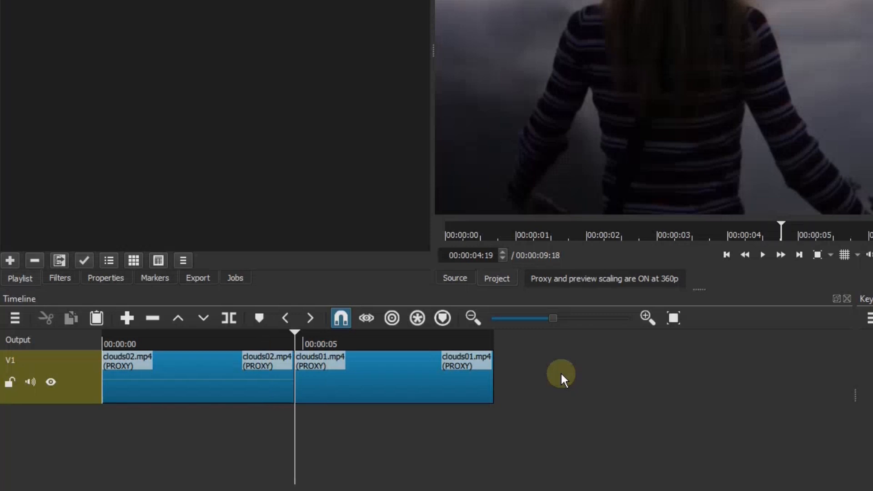
- Split clouds01.mp4 at 00:00:05:11 and clouds02.mp4 at 00:00:04:03, leaving a short piece on each side of their join
click(504, 251)
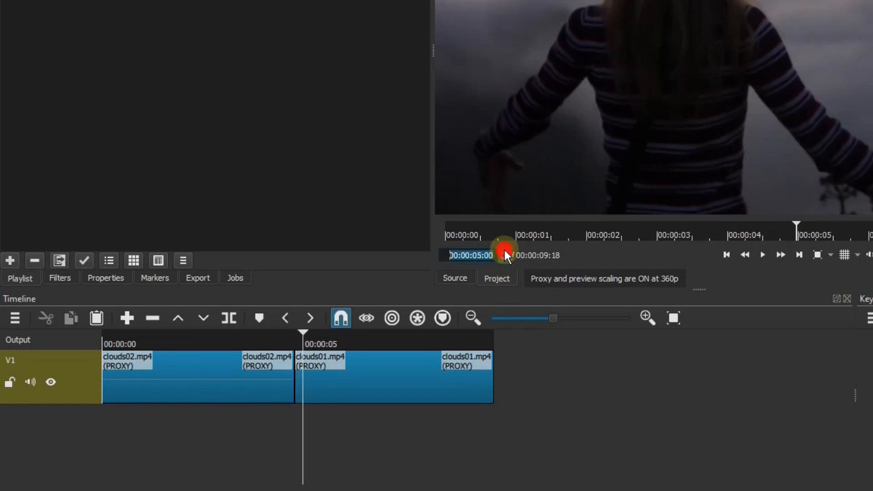
click(384, 378)
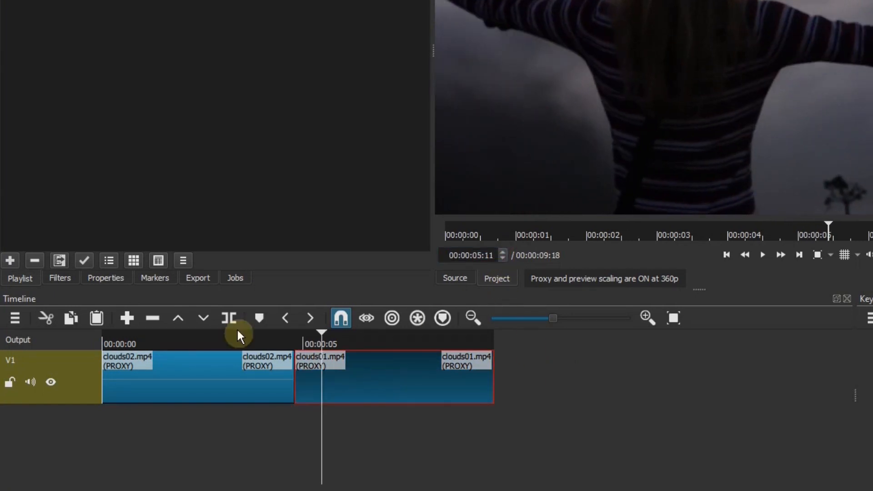
click(228, 318)
click(727, 255)
click(502, 259)
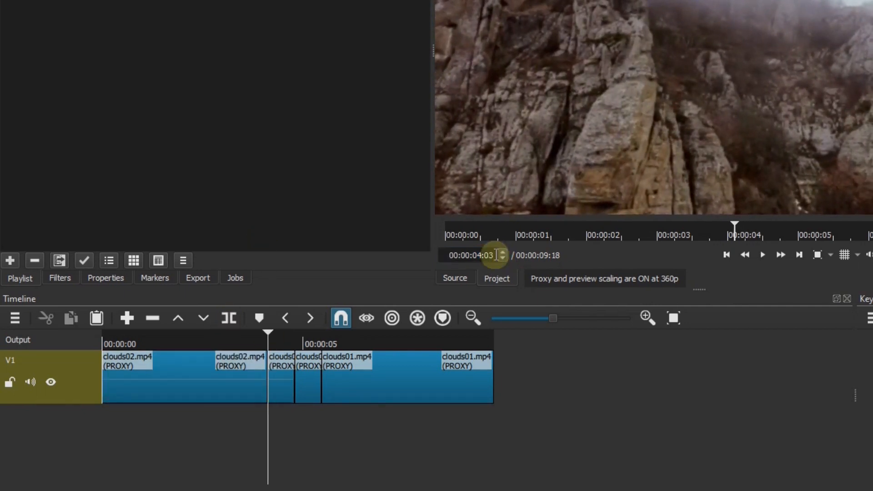
- Overlap the short clouds01.mp4 piece onto the clouds02.mp4 piece to create a transition starting at 00:00:04:04, and remove the gap left behind
click(503, 252)
click(645, 318)
click(645, 318)
click(644, 318)
click(644, 319)
click(645, 319)
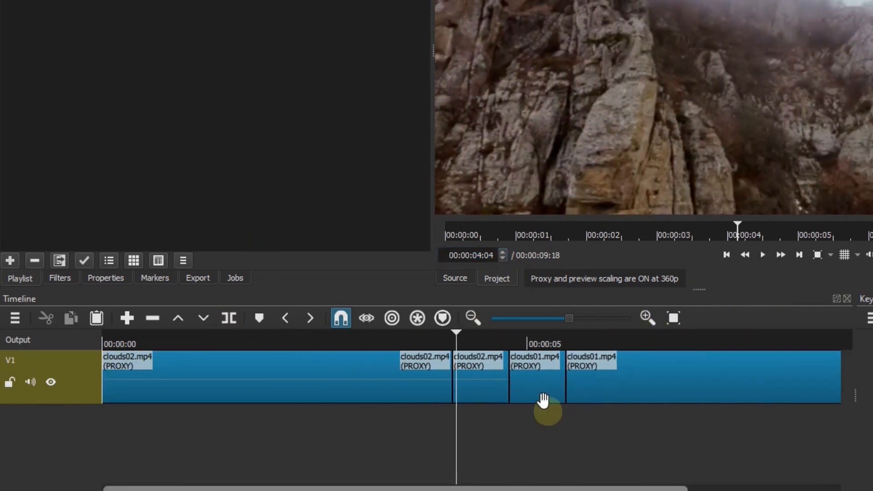
click(586, 317)
drag(617, 373, 522, 372)
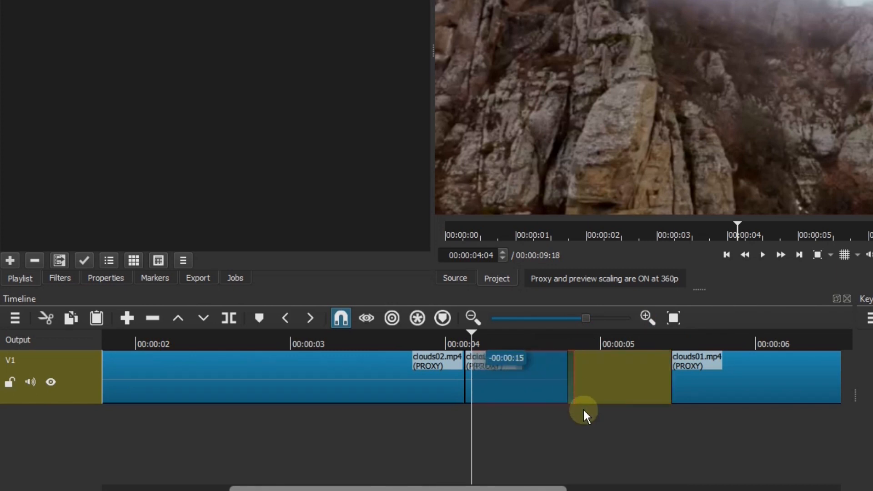
right_click(610, 362)
click(637, 409)
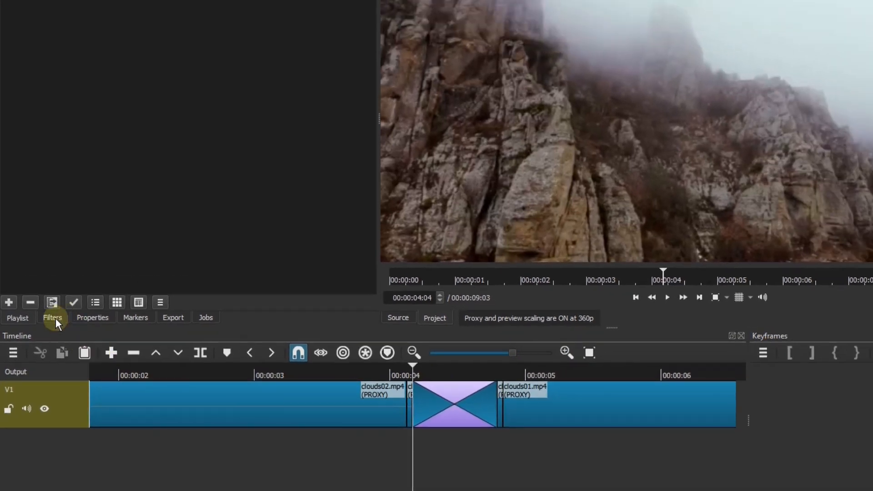
- Add a Size, Position & Rotate filter followed by a No Sync filter to the new transition
click(53, 318)
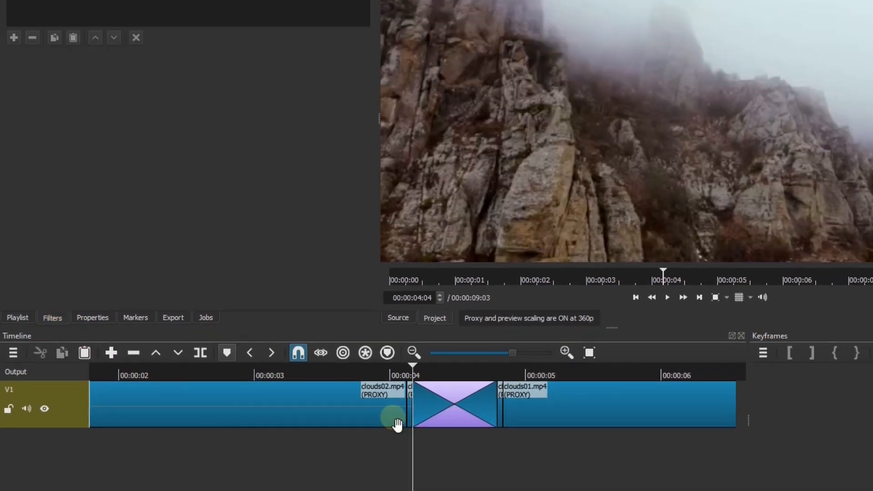
click(442, 409)
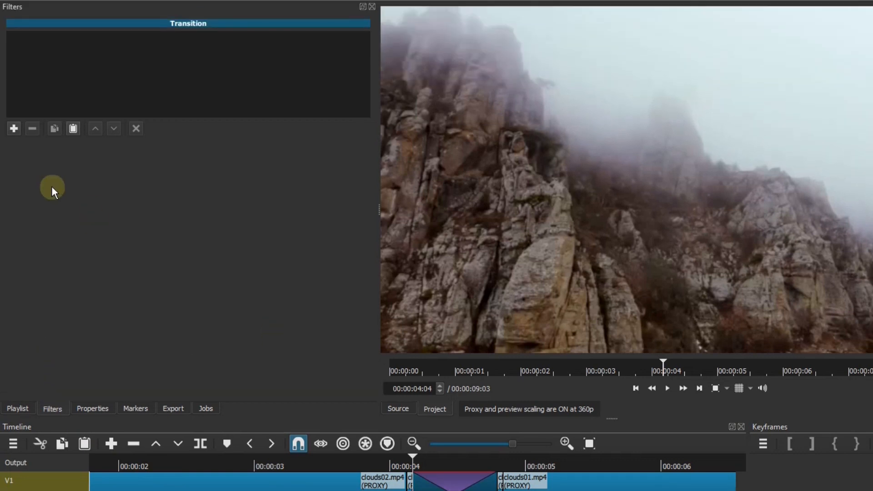
click(14, 130)
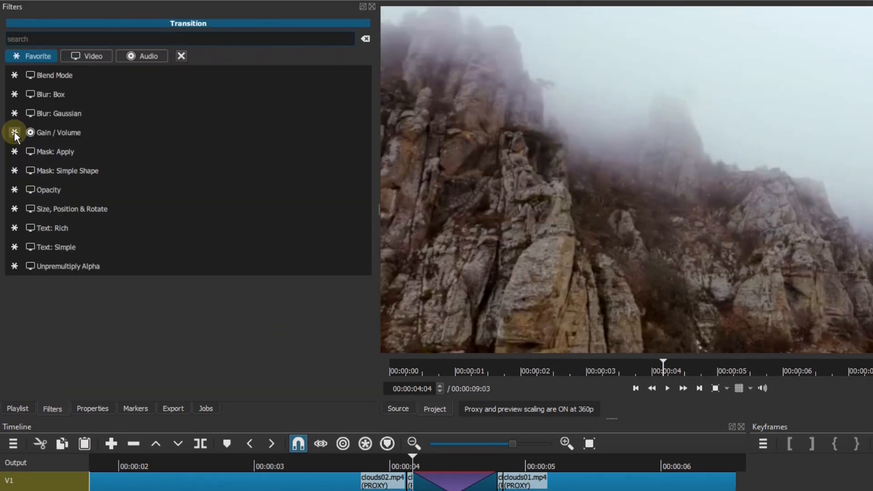
click(87, 210)
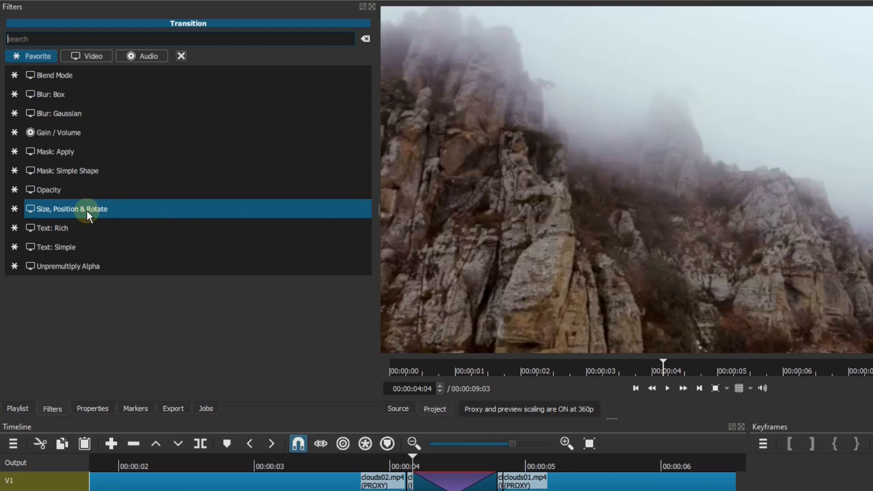
click(86, 210)
click(14, 132)
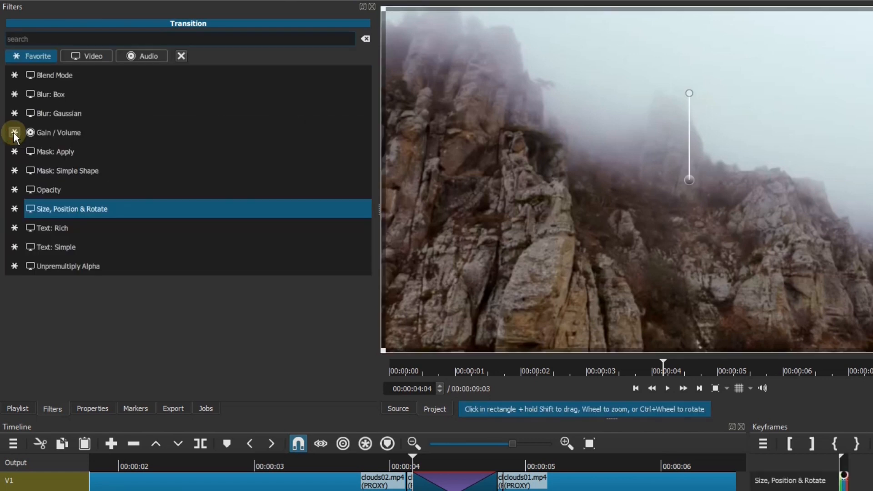
click(40, 55)
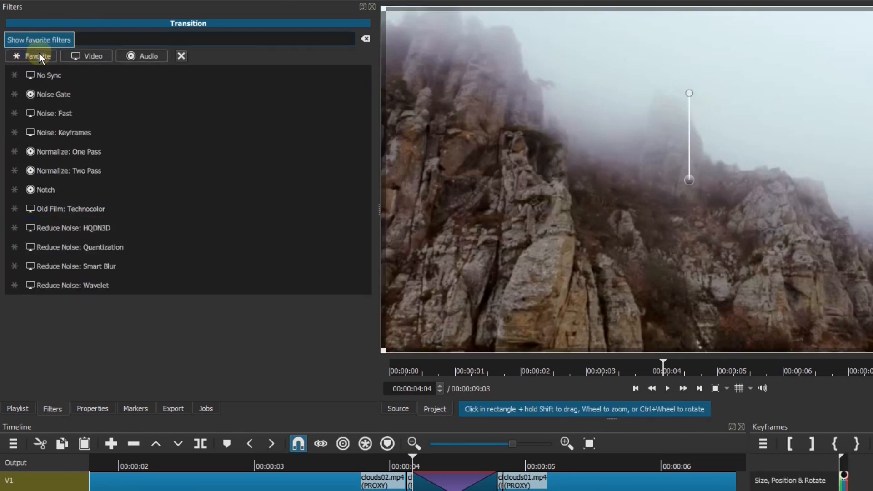
click(50, 75)
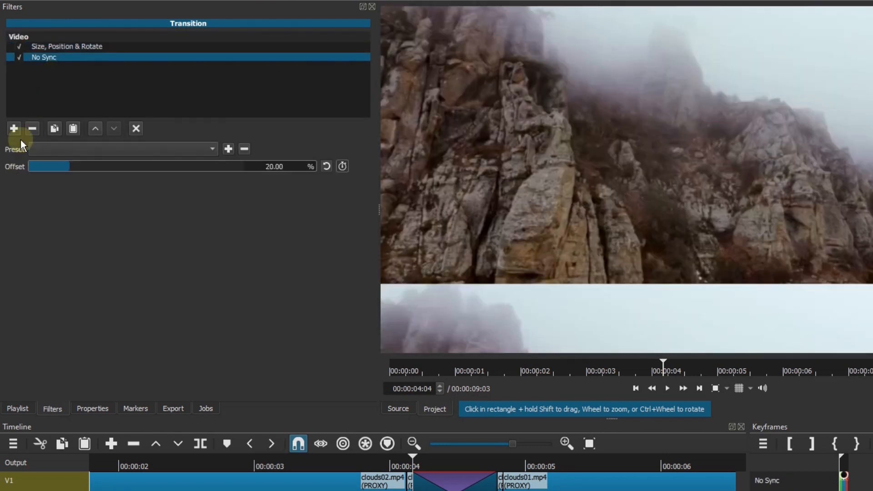
- Add a second Size, Position & Rotate filter and a Blur: Box filter below No Sync on the transition
click(14, 128)
click(78, 213)
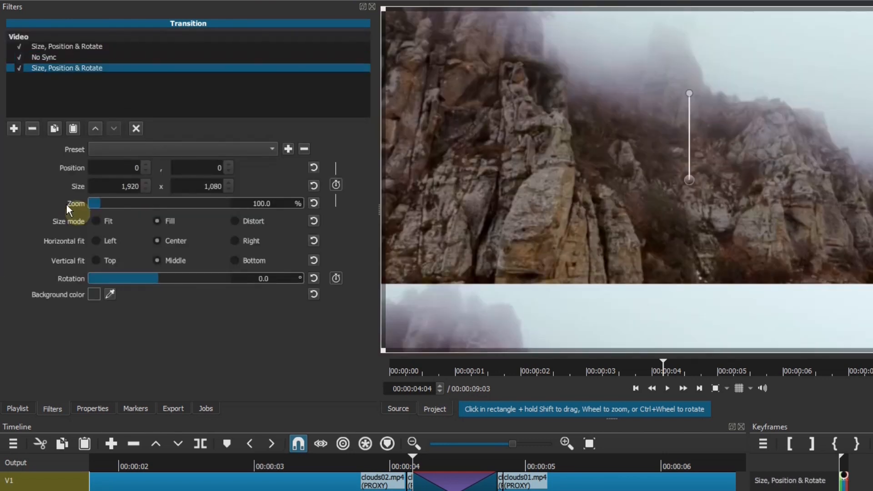
click(14, 129)
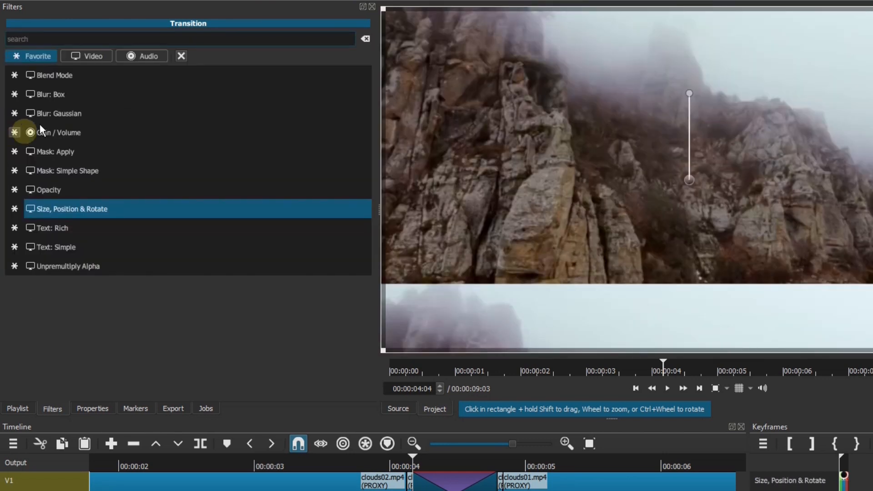
click(64, 94)
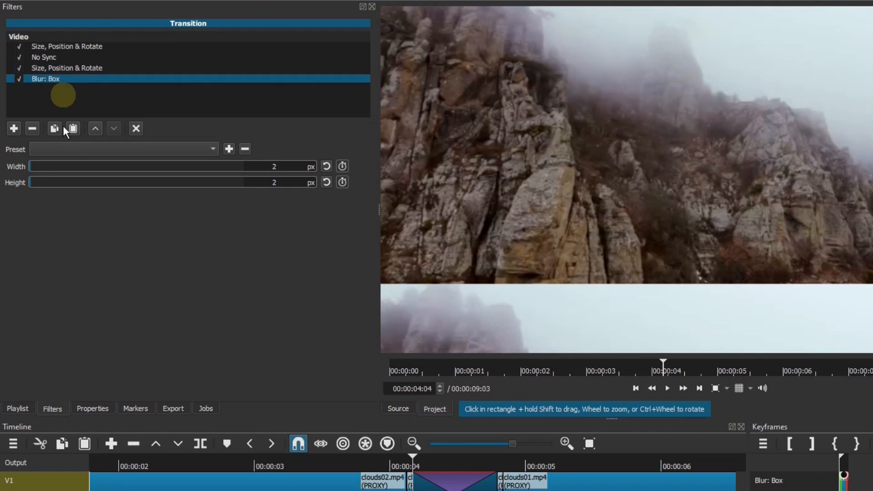
- Rotate the first Size, Position & Rotate filter to 270° and the second one to 90°
click(80, 48)
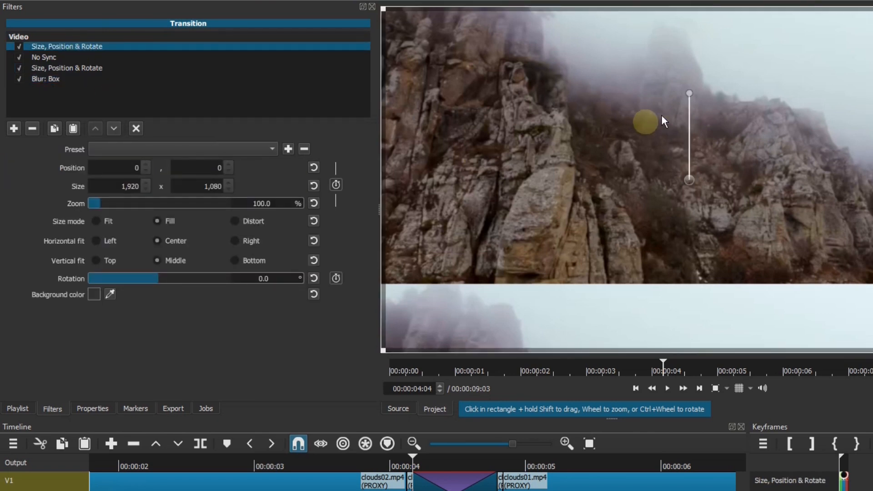
drag(689, 90, 610, 176)
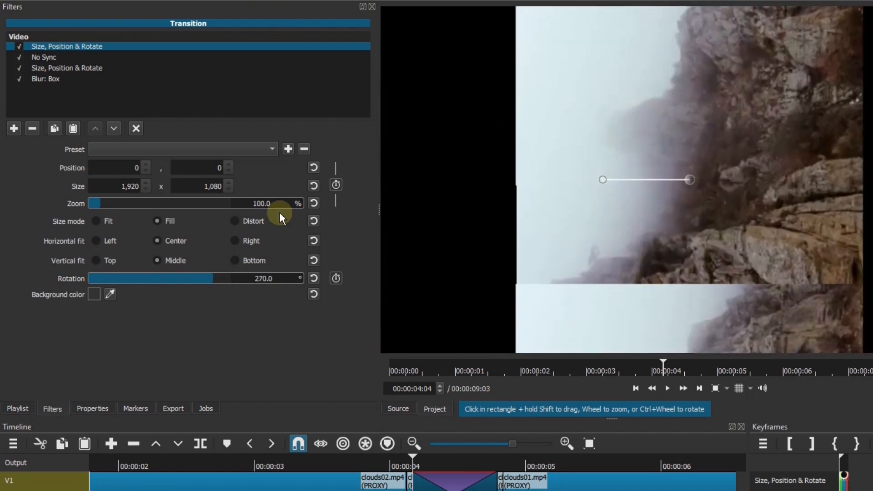
click(77, 67)
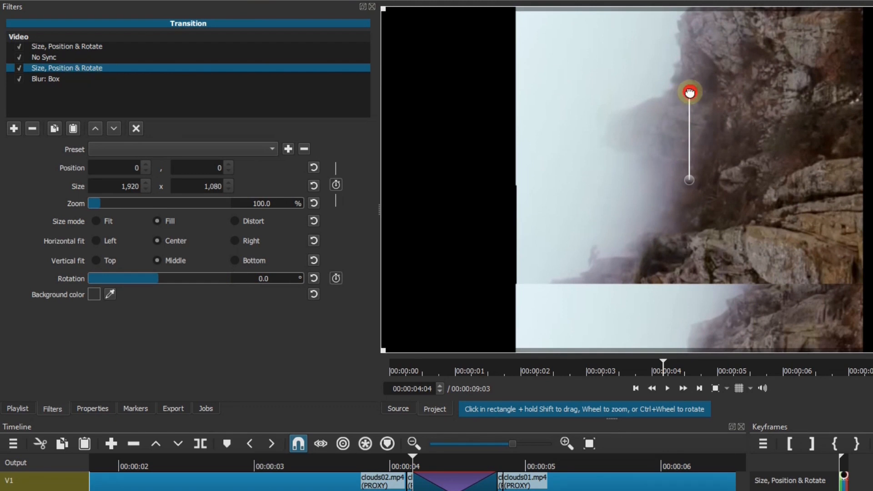
drag(689, 93, 776, 180)
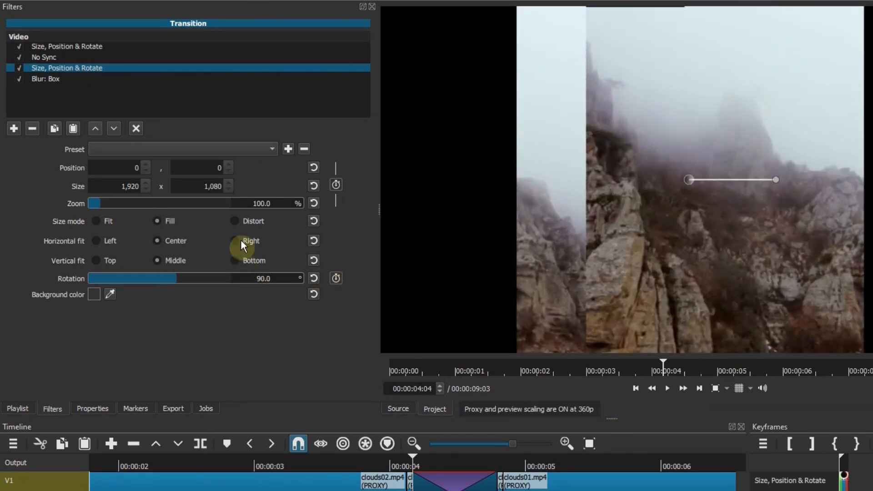
- Set the second Size, Position & Rotate filter to Distort with a width of 3800, and center it at horizontal position -940
click(235, 221)
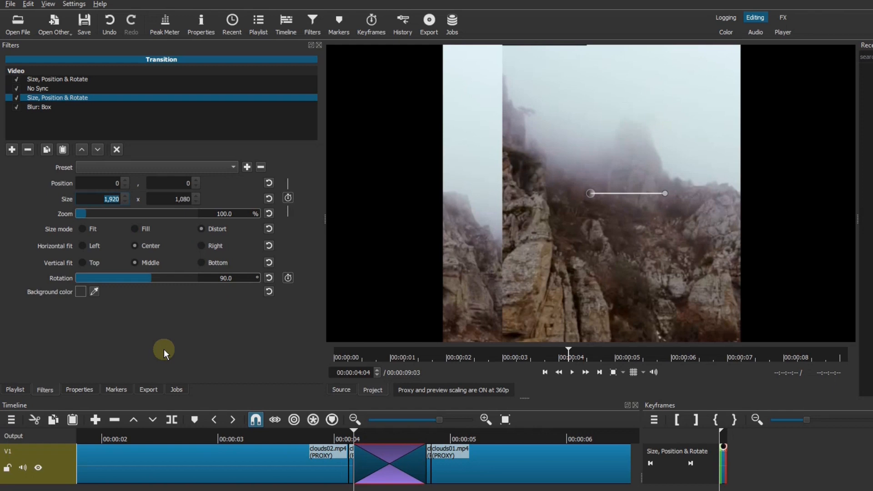
text(3800)
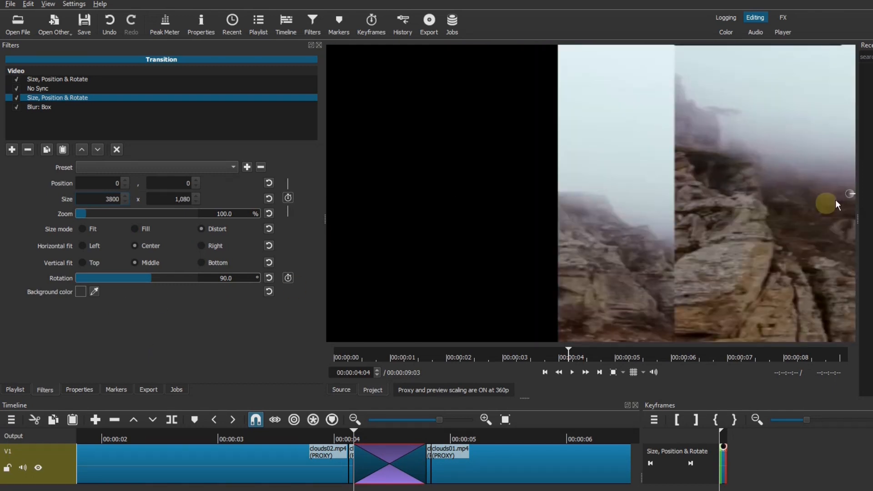
click(850, 194)
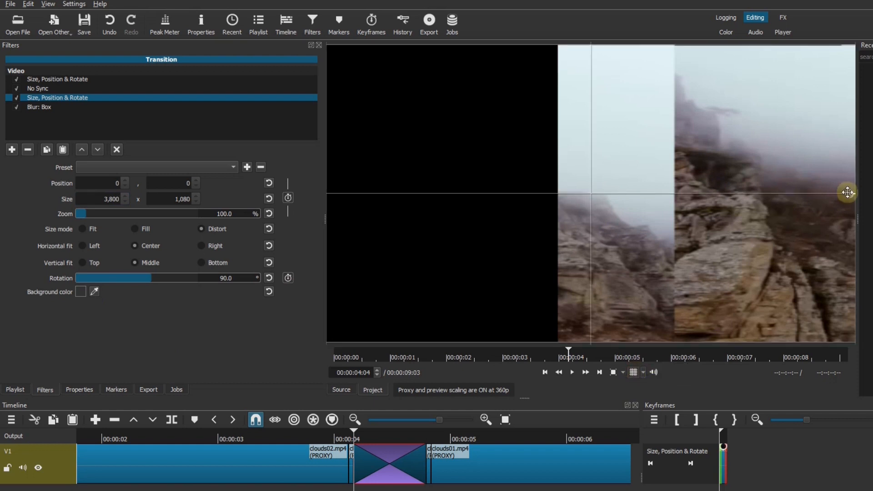
drag(846, 192, 582, 193)
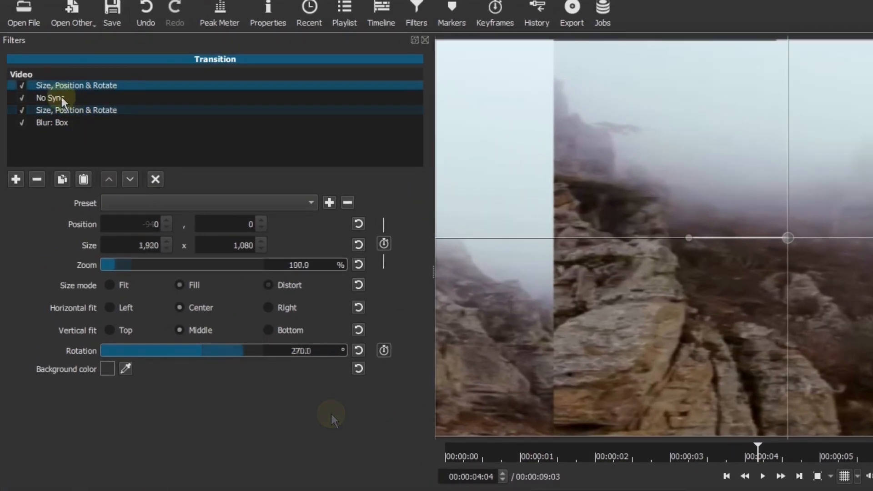
- Keyframe the No Sync offset from 0% at the transition's first frame to 100% at 00:00:04:11
click(62, 97)
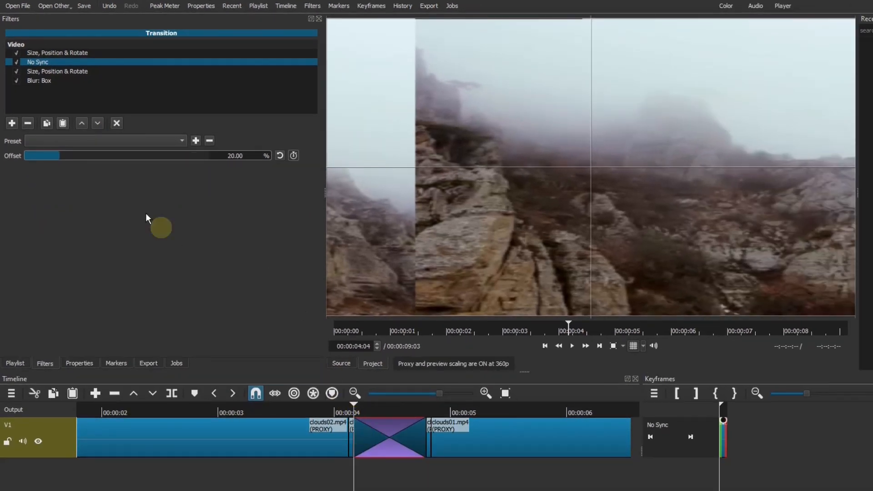
drag(55, 156, 7, 156)
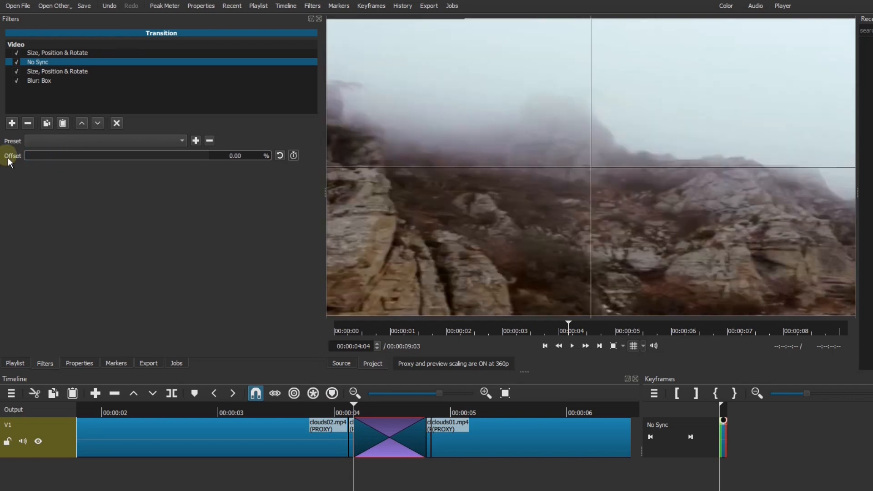
click(294, 156)
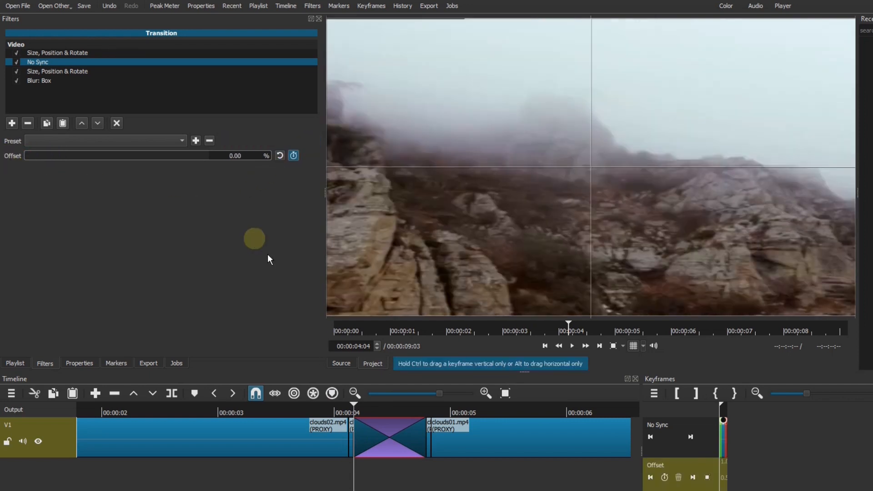
click(872, 394)
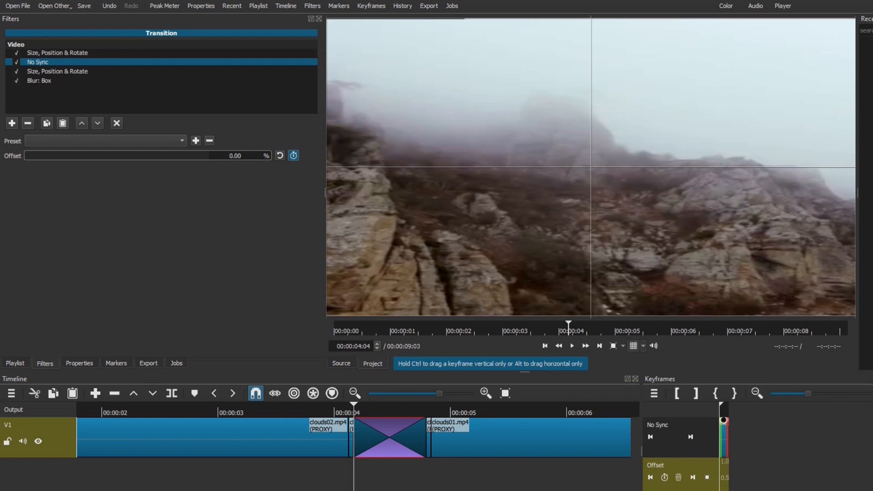
click(872, 394)
click(855, 394)
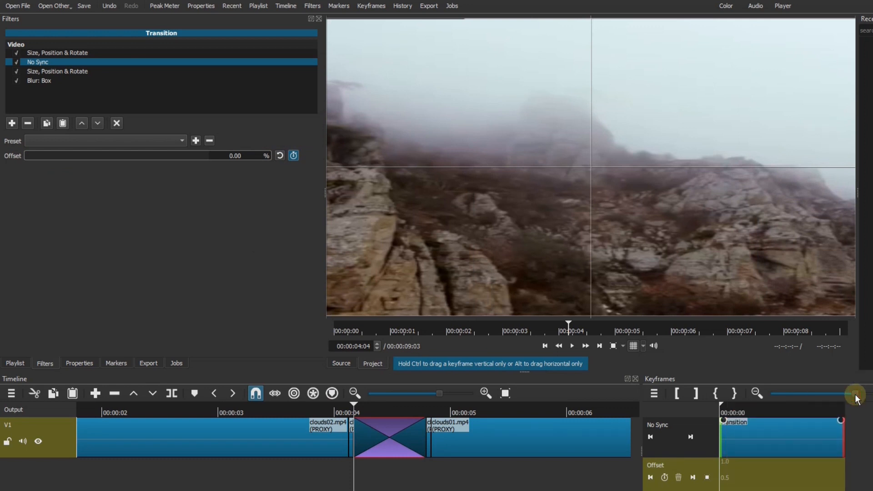
click(864, 395)
click(389, 408)
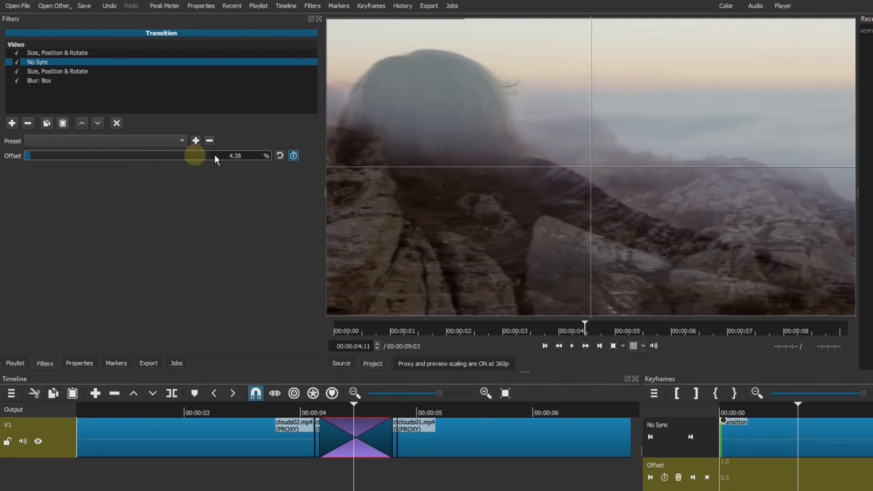
drag(215, 155, 246, 160)
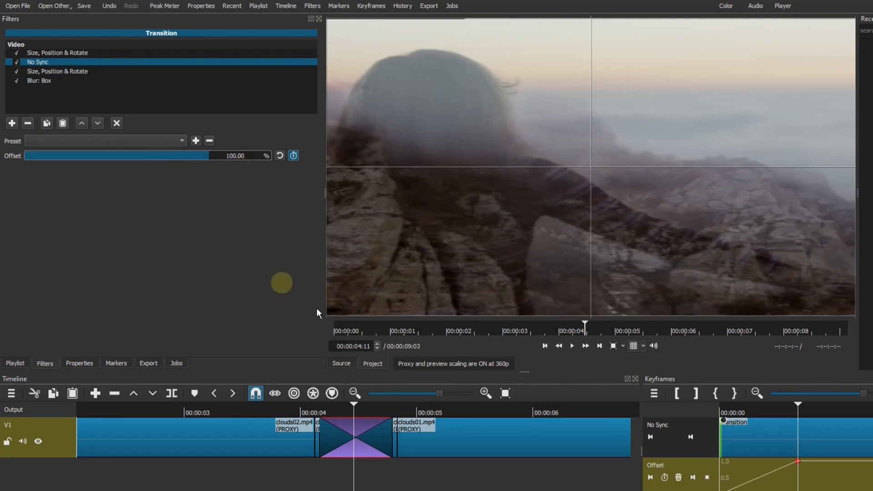
- Keyframe the No Sync offset back to 0% at 00:00:04:12 and up to 100% at 00:00:04:18
click(379, 343)
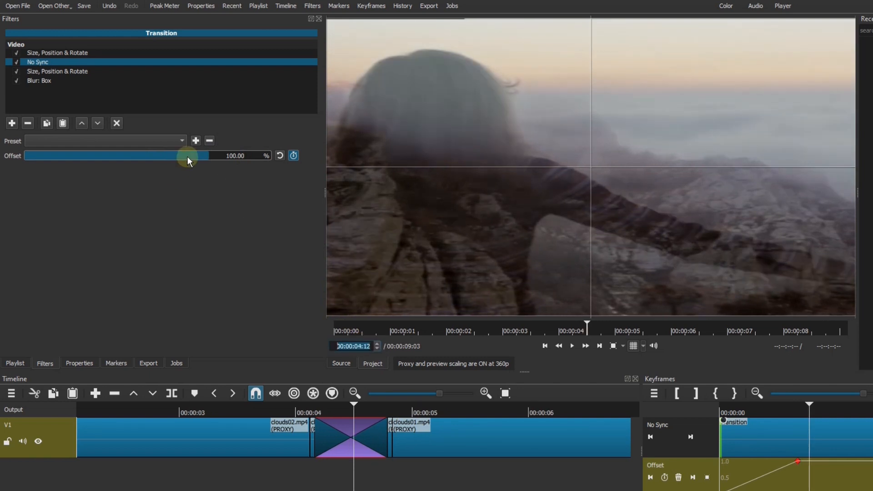
drag(188, 157, 9, 155)
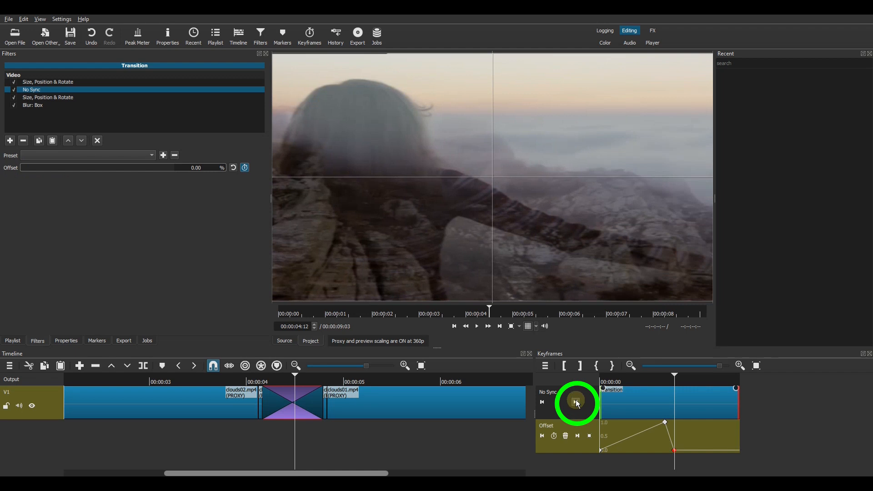
click(691, 437)
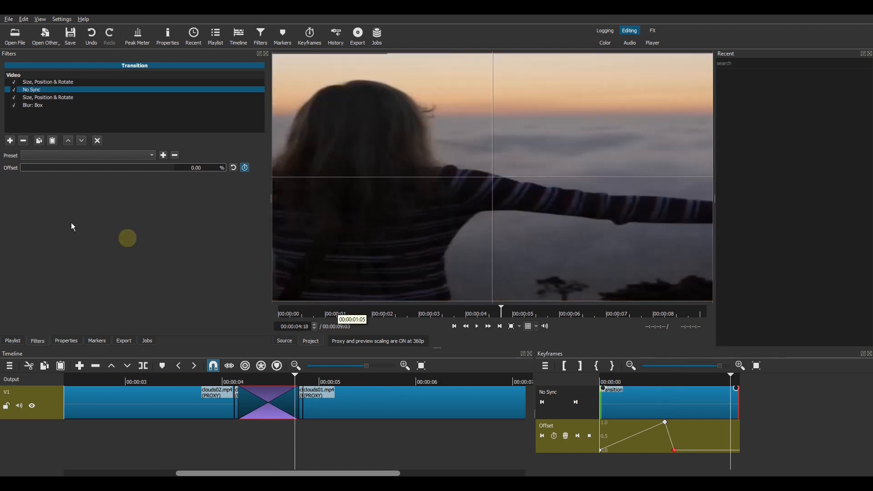
drag(27, 167, 81, 168)
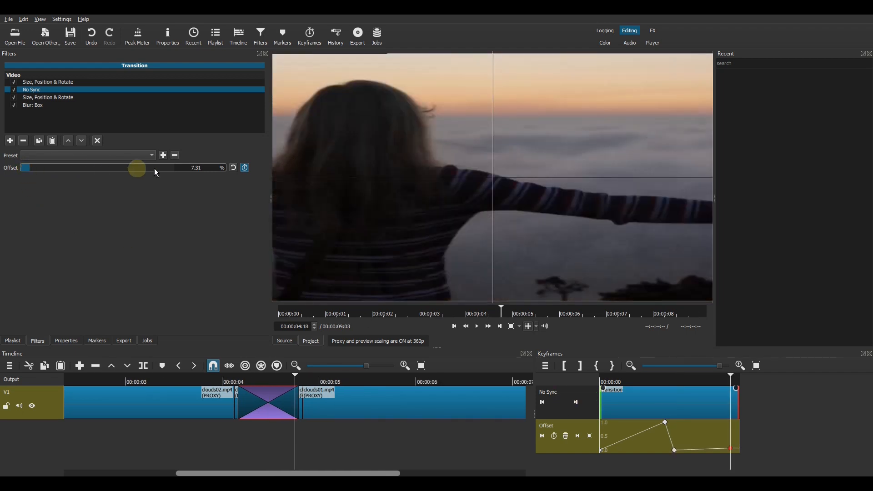
drag(155, 168, 204, 170)
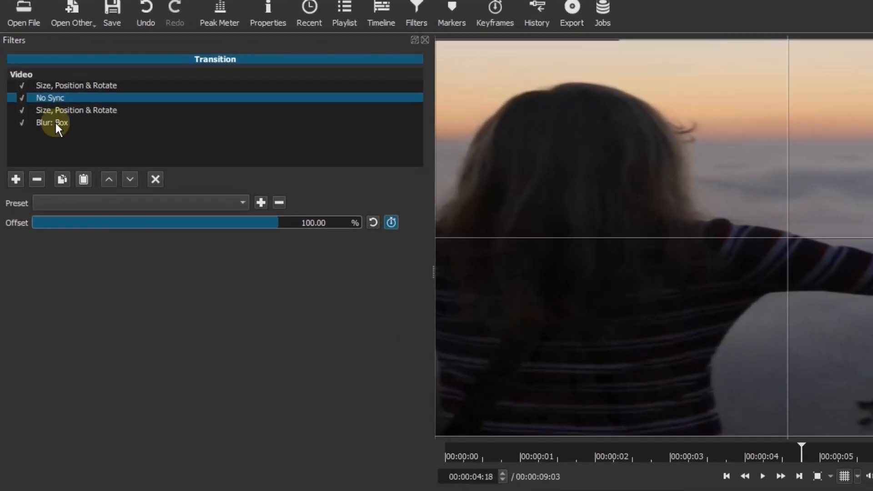
- Set the transition's Blur: Box filter to a height of 0 px and a width of 99 px
click(55, 122)
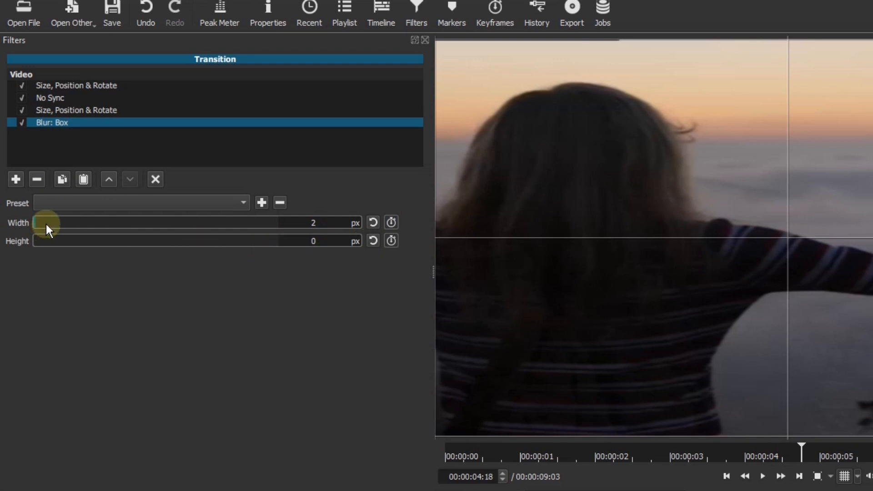
drag(47, 224, 333, 226)
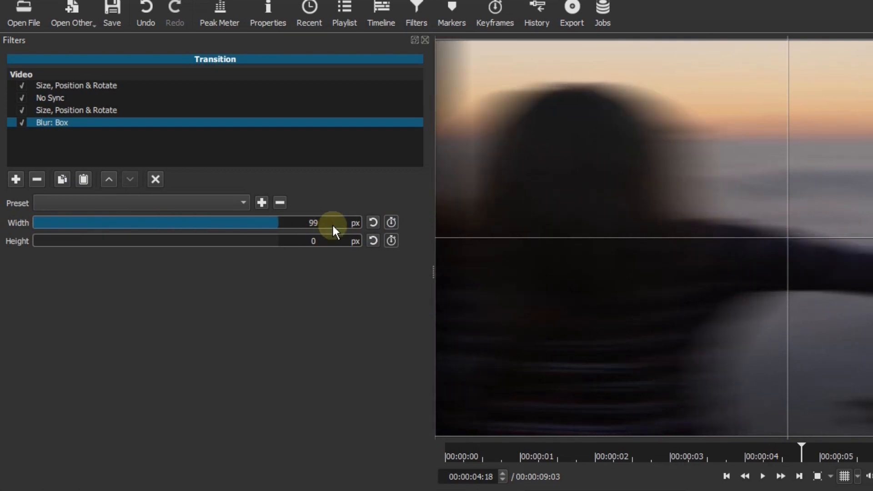